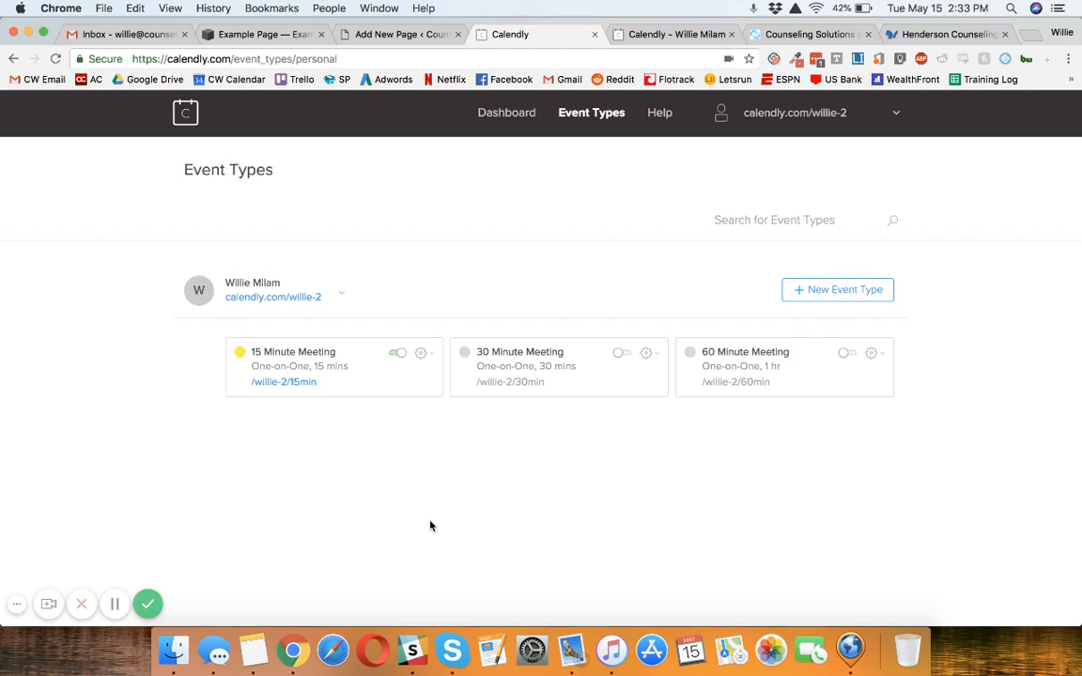
# Step: Switch to the Squarespace Example Page, open its content for editing and delete the Learn More button block
pyautogui.click(270, 35)
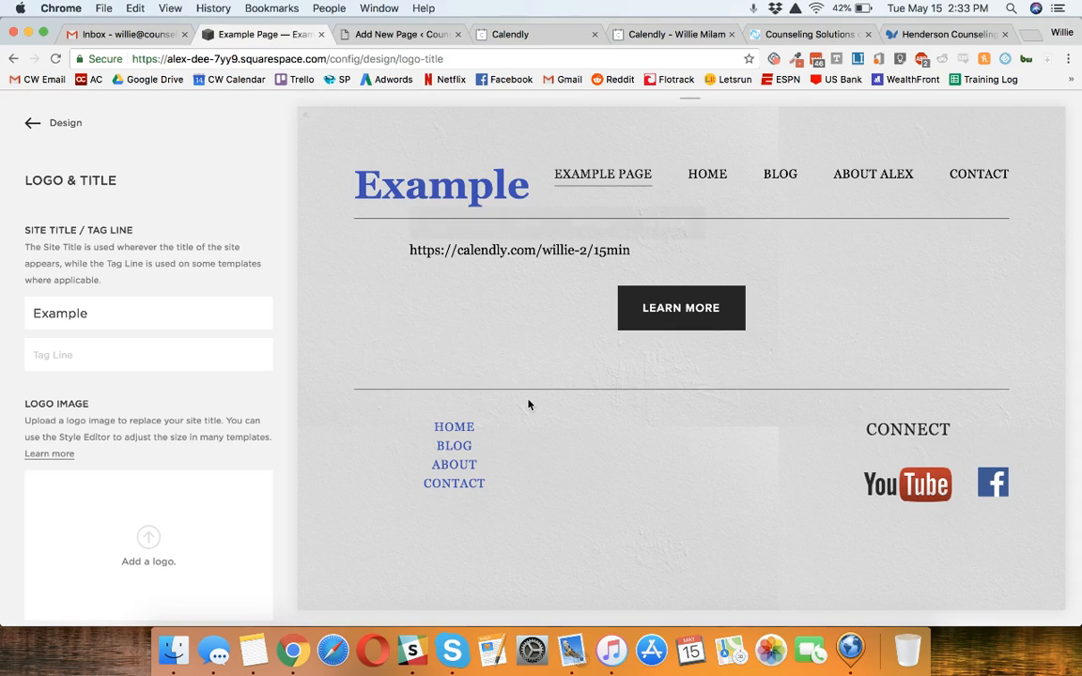
pyautogui.click(534, 226)
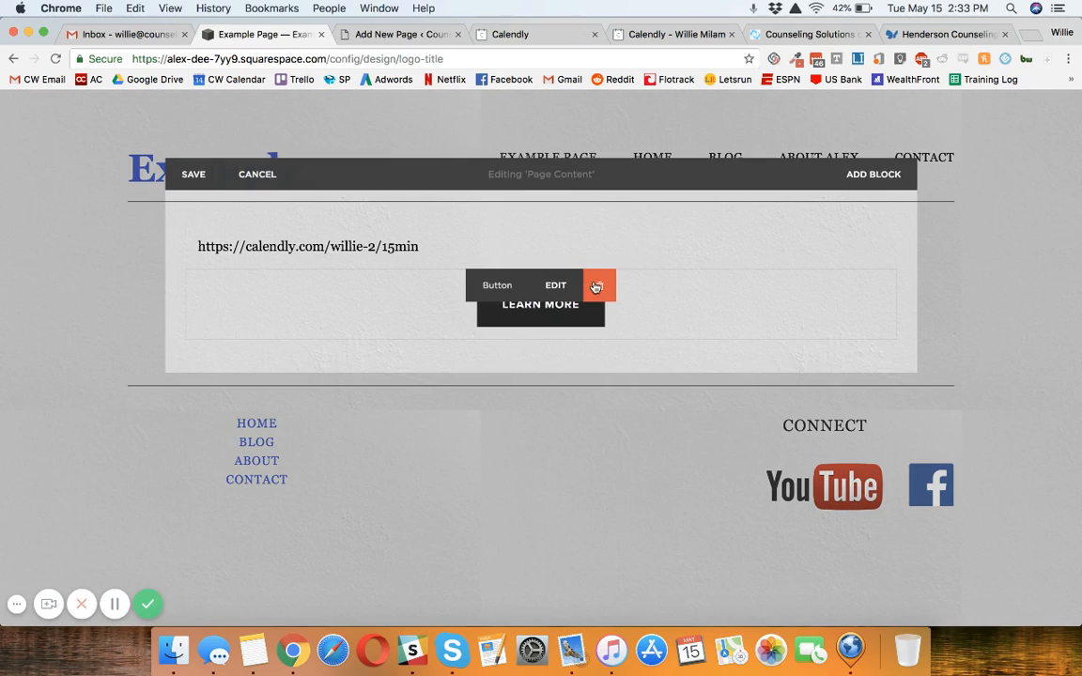
pyautogui.click(599, 285)
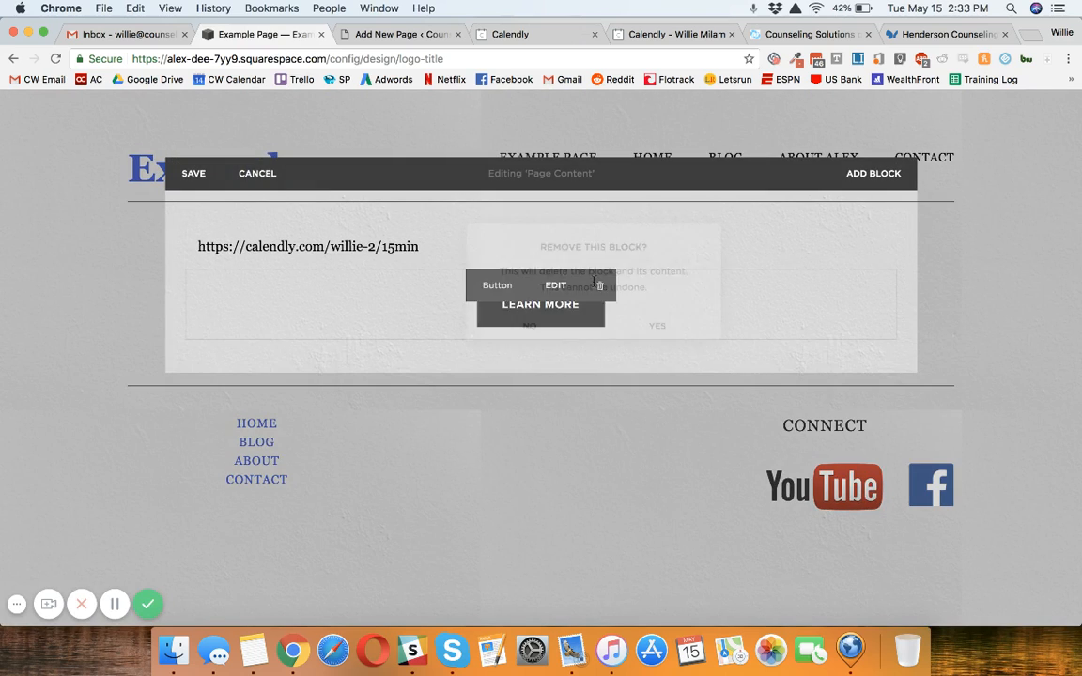
pyautogui.press('Return')
# Step: Delete the text block containing the Calendly link and save the emptied page content
pyautogui.moveTo(375, 239)
pyautogui.click(557, 250)
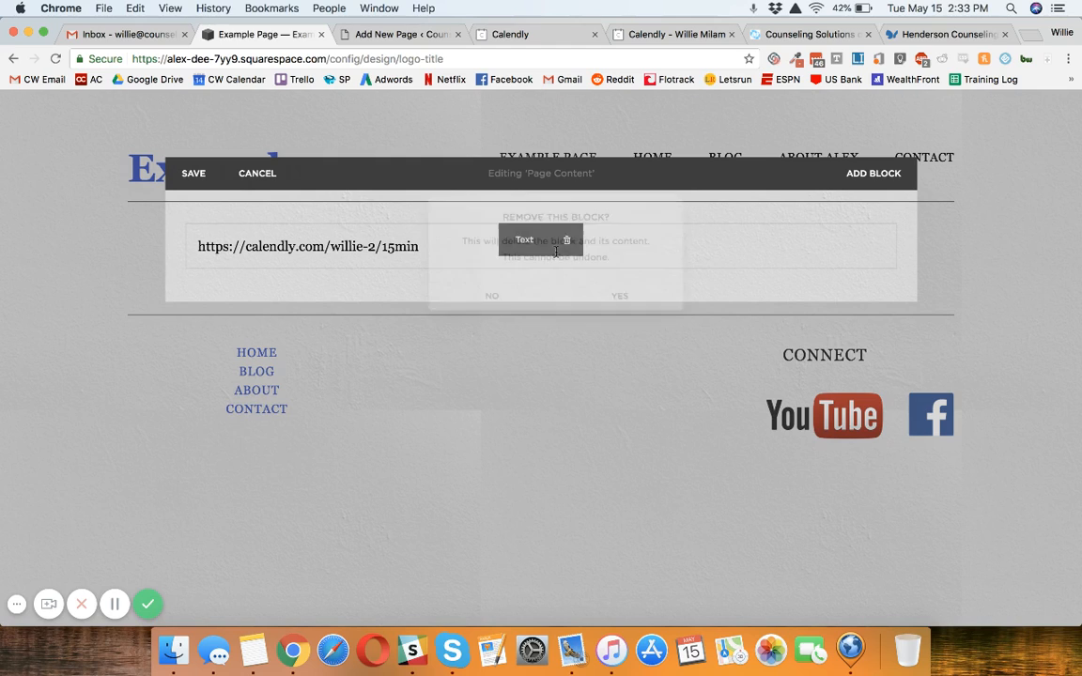
pyautogui.press('Return')
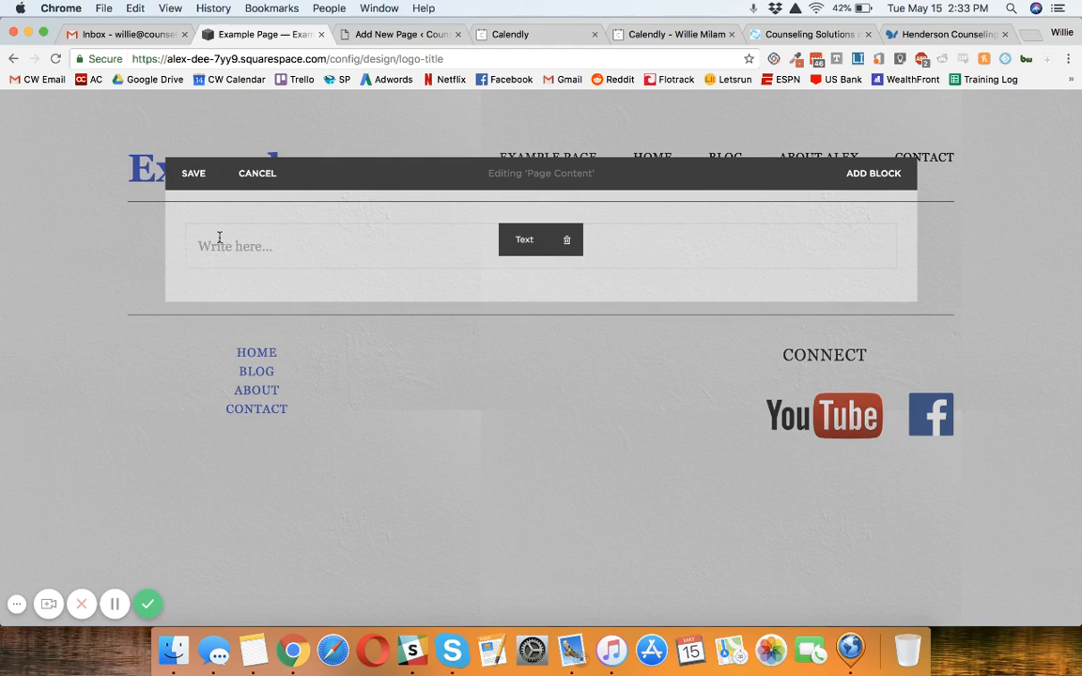
pyautogui.click(292, 244)
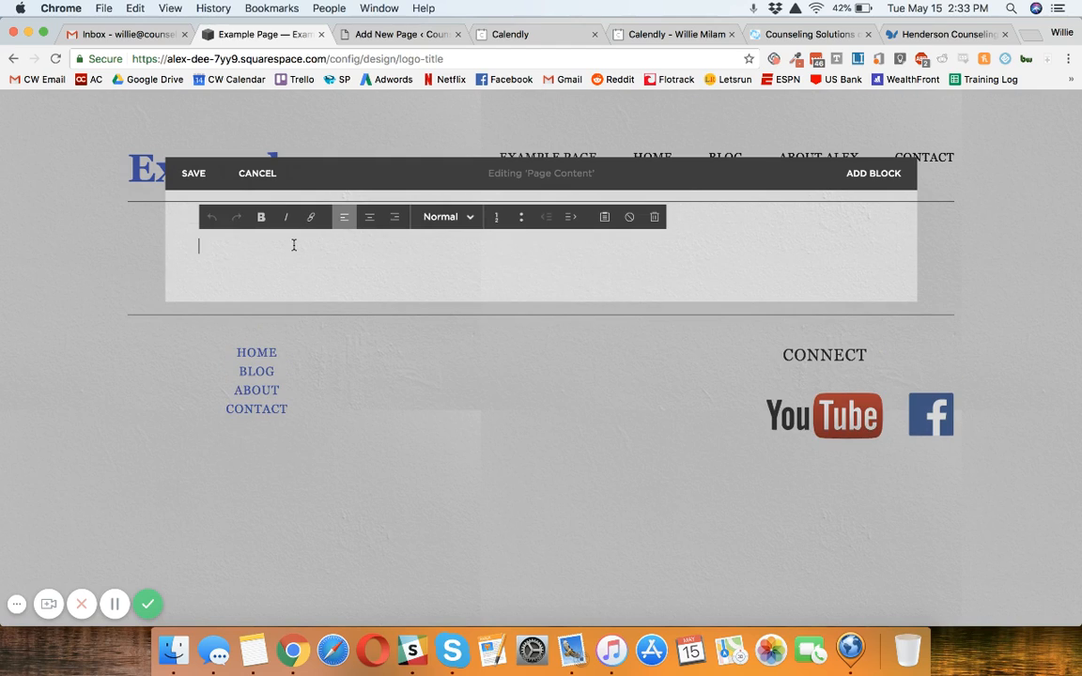
pyautogui.click(193, 175)
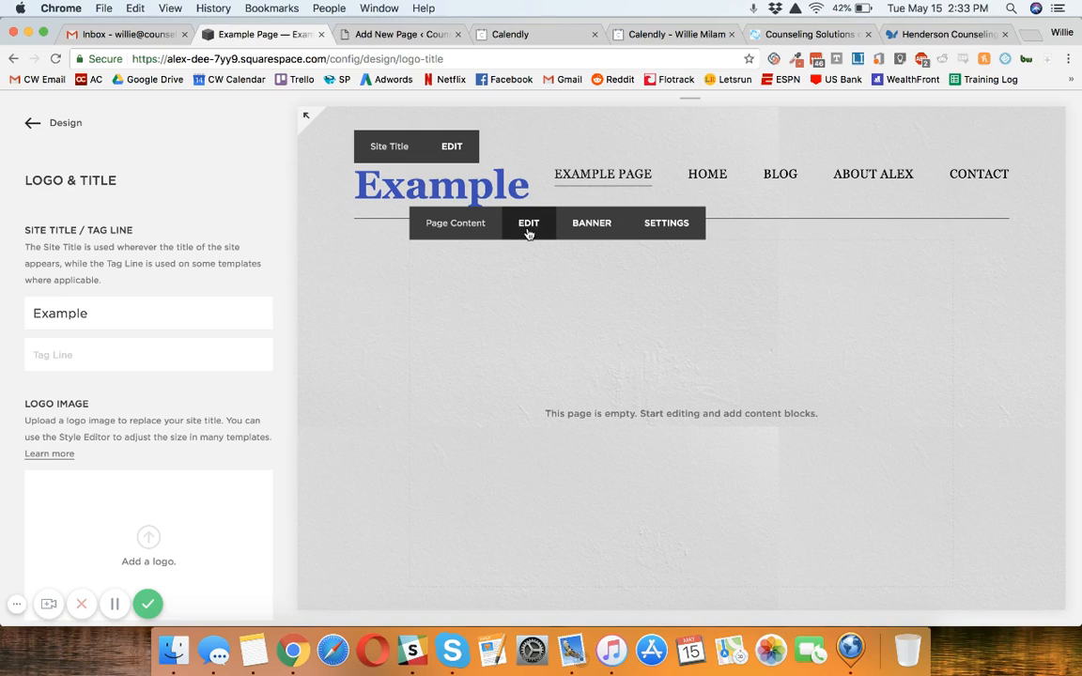
# Step: Enter "Scheduling" in the Example Page's text block and format it as a centred Heading 1
pyautogui.click(529, 231)
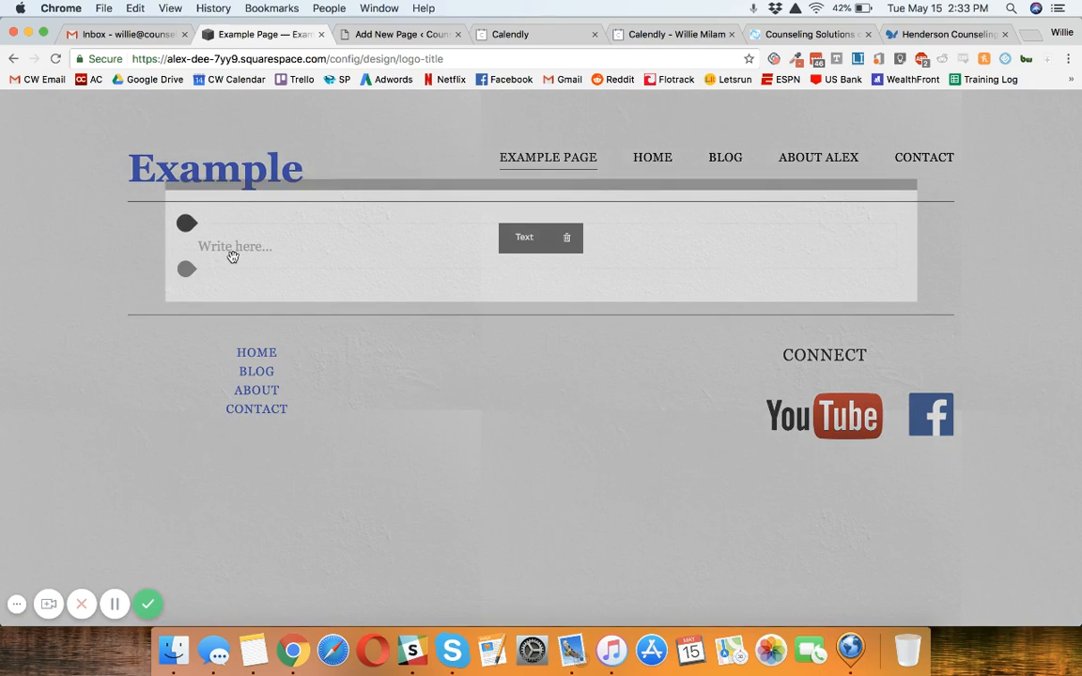
pyautogui.click(234, 252)
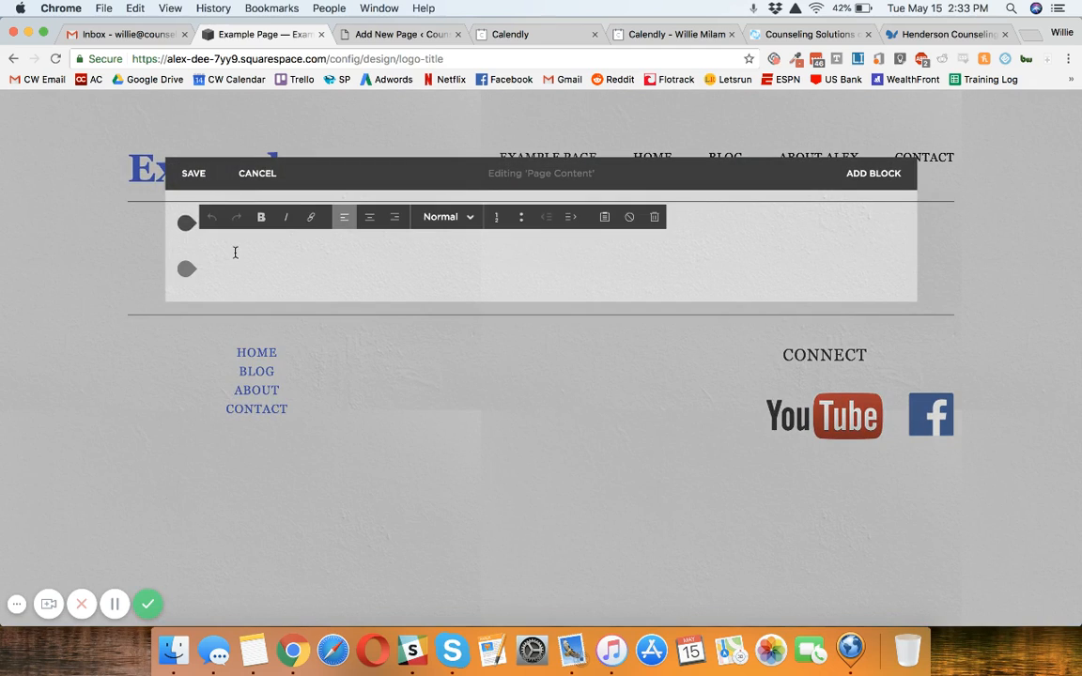
pyautogui.write('Scheduling')
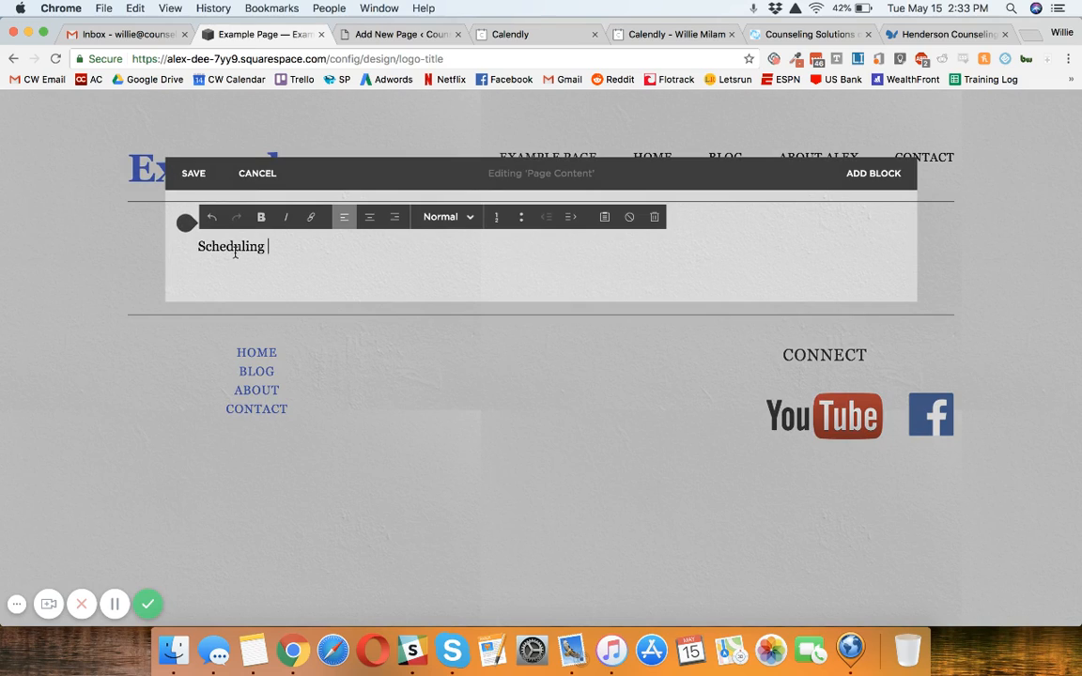
pyautogui.press('Return')
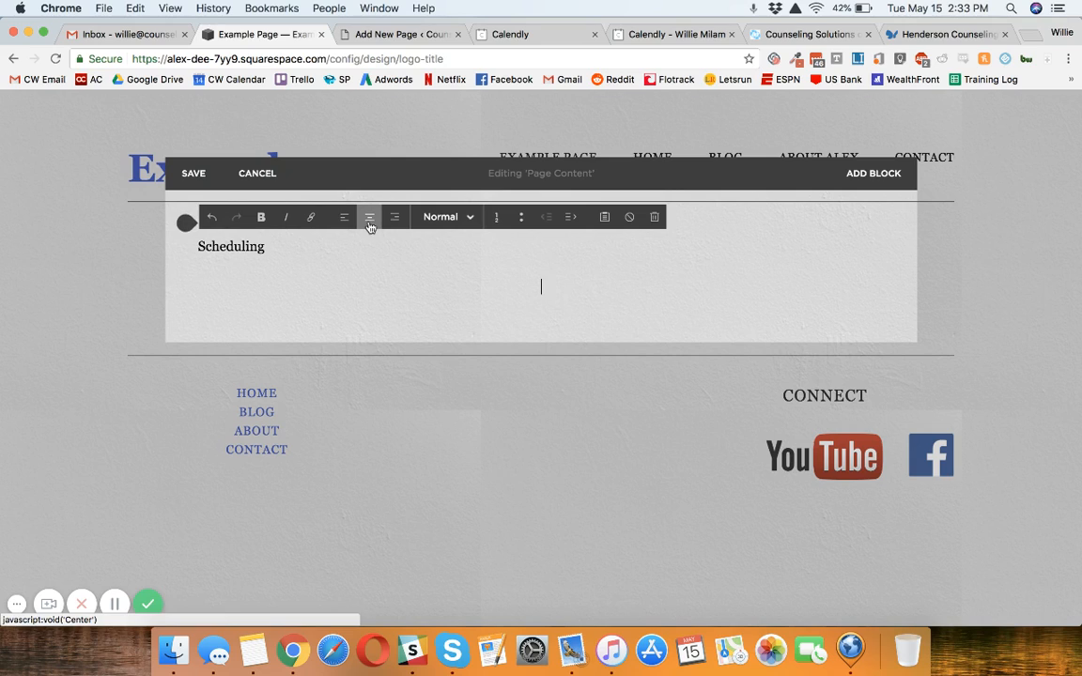
pyautogui.click(369, 217)
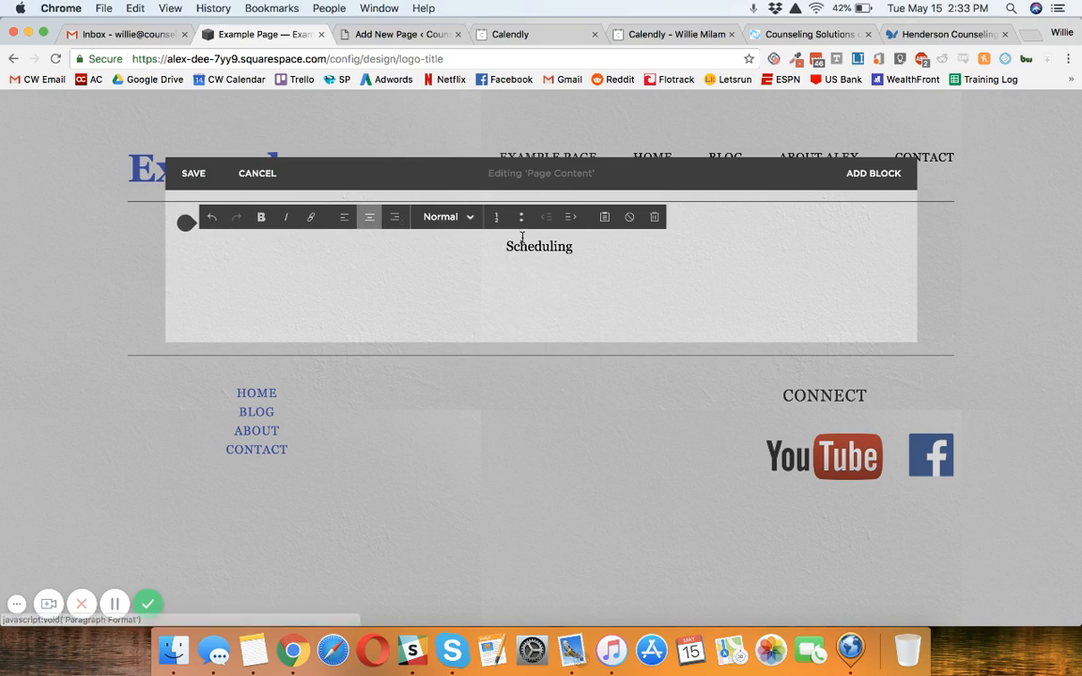
pyautogui.click(441, 217)
pyautogui.click(459, 266)
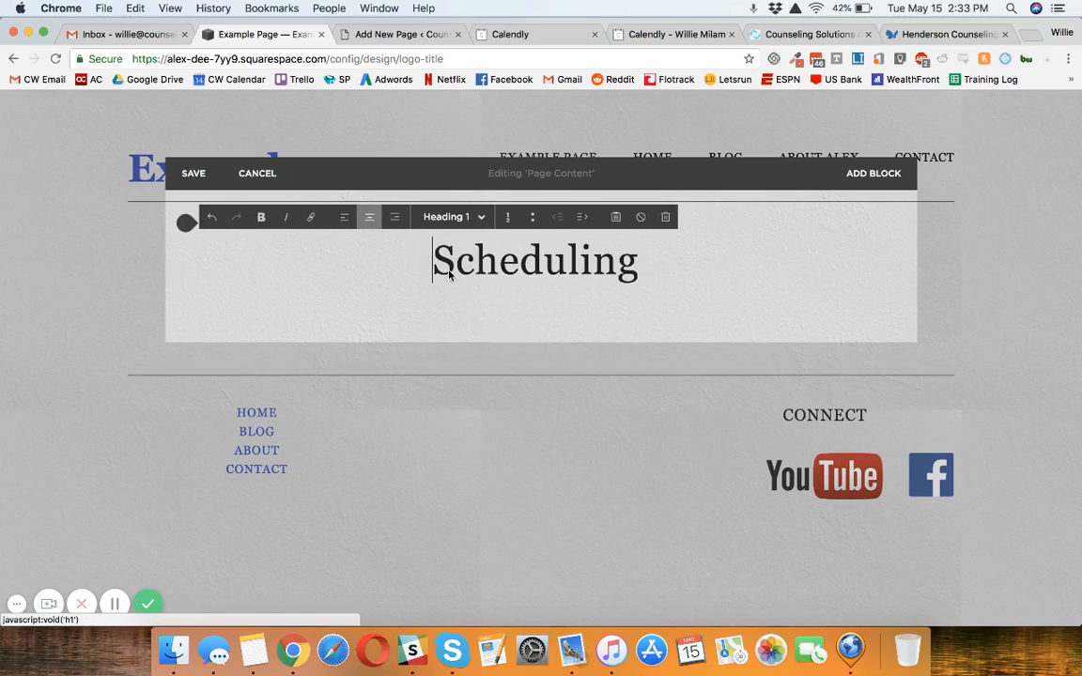
# Step: Add a line of placeholder text, "jlasdklfjasfa", beneath the Scheduling heading
pyautogui.click(578, 306)
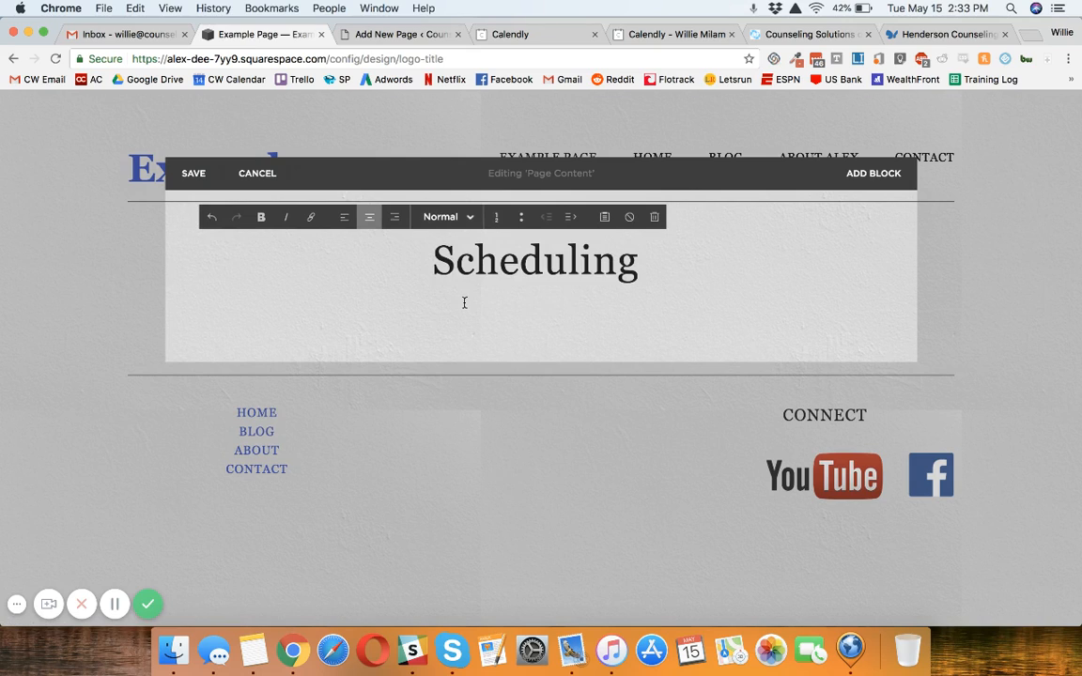
pyautogui.write('jlasdklfjasfa')
pyautogui.press('Return')
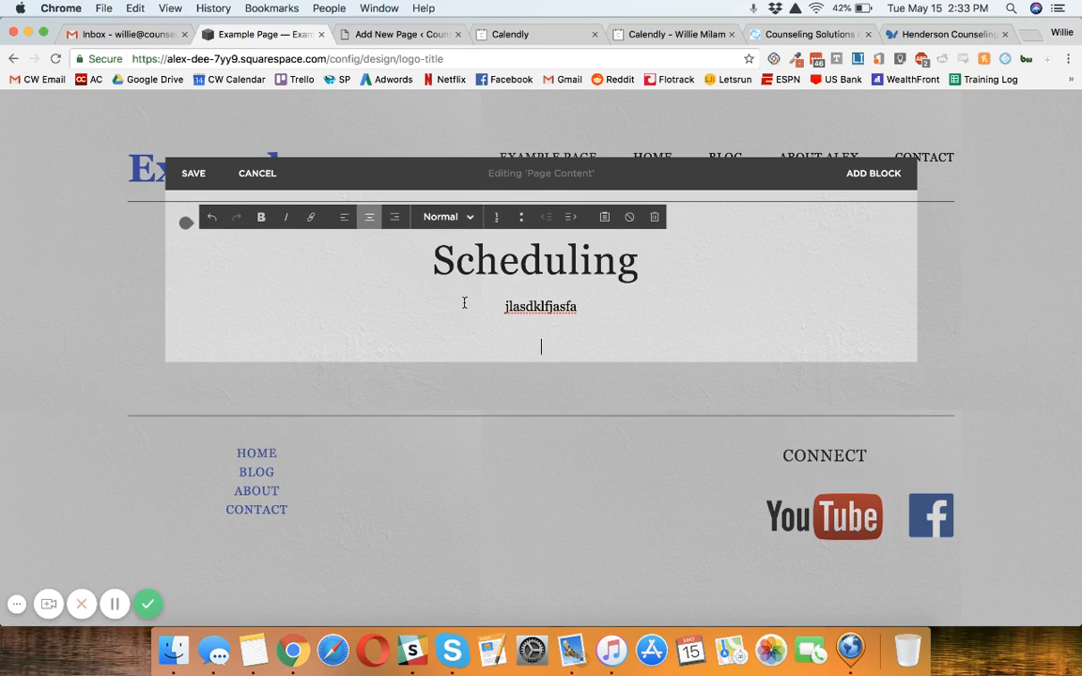
pyautogui.press('BackSpace')
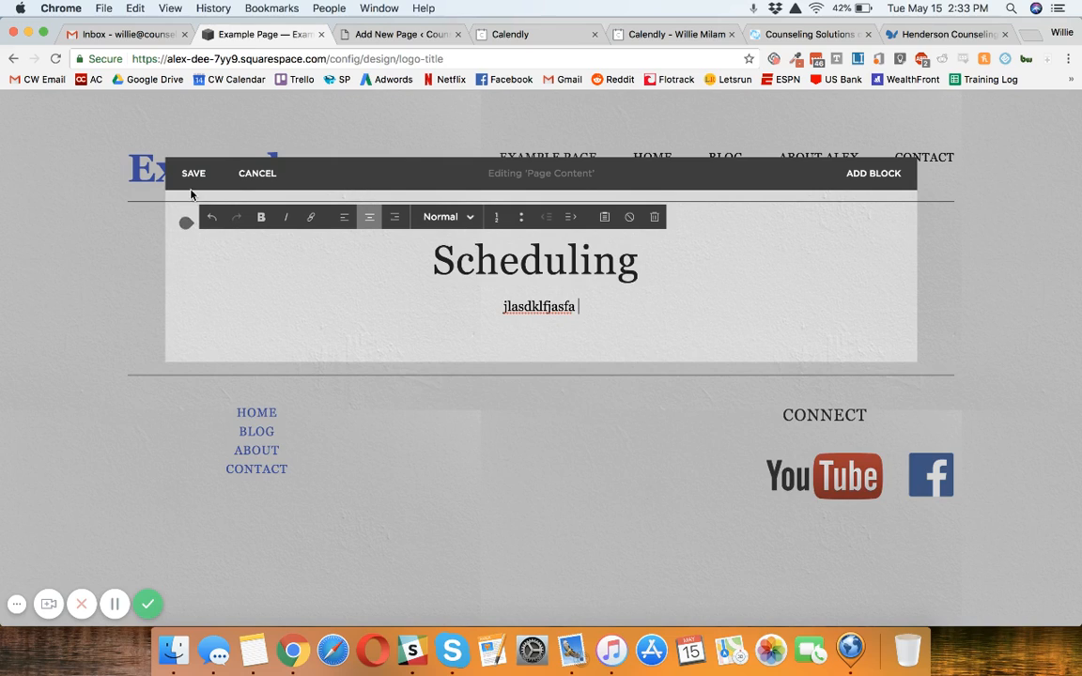
# Step: Look at the Calendly booking page for the 30 Minute Meeting and close it
pyautogui.click(520, 35)
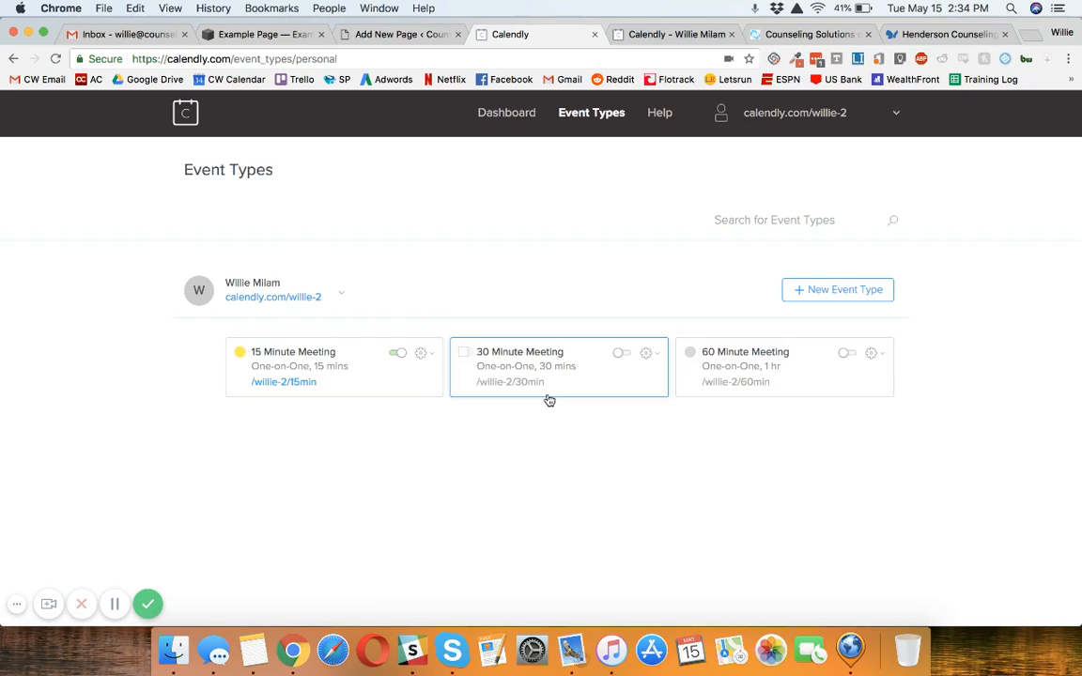
pyautogui.click(664, 35)
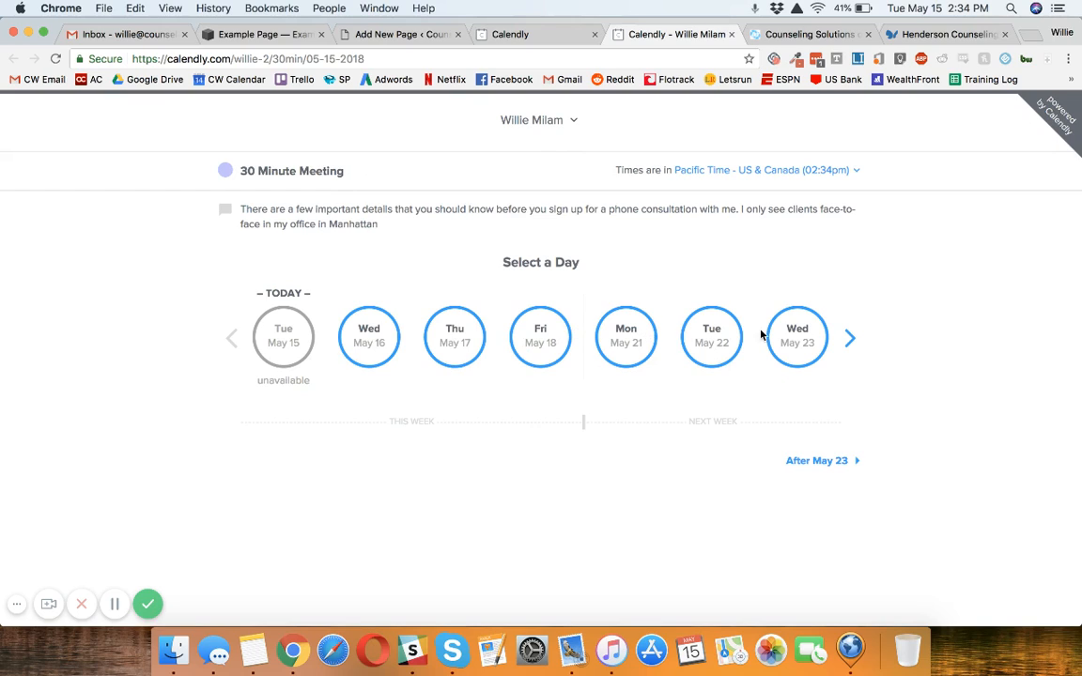
pyautogui.click(849, 338)
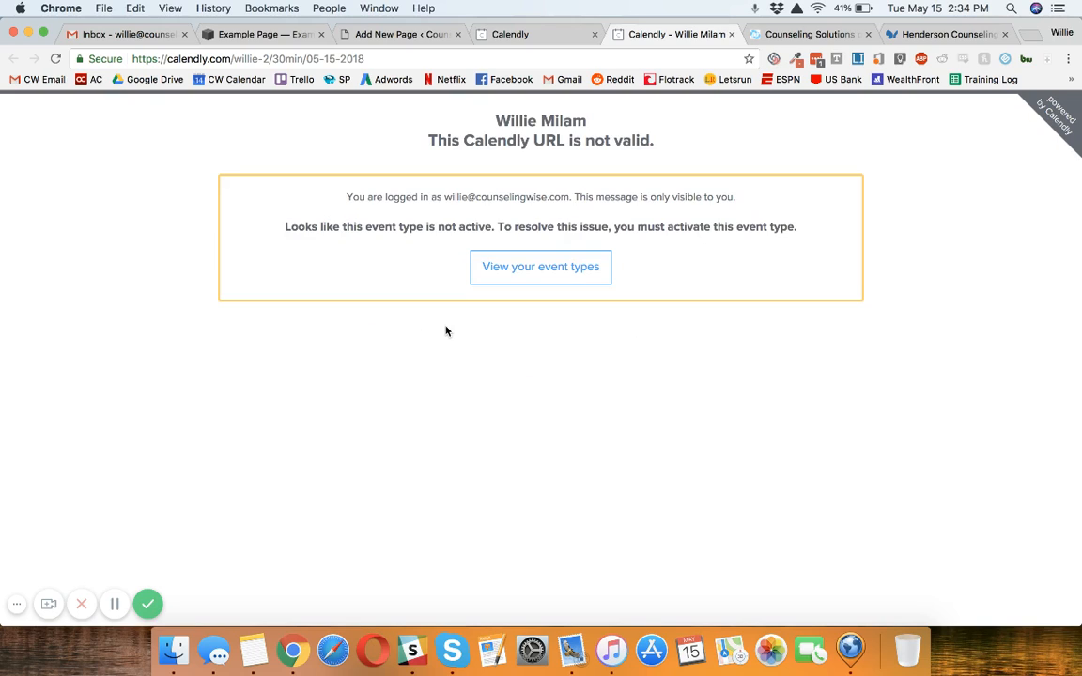
pyautogui.click(732, 34)
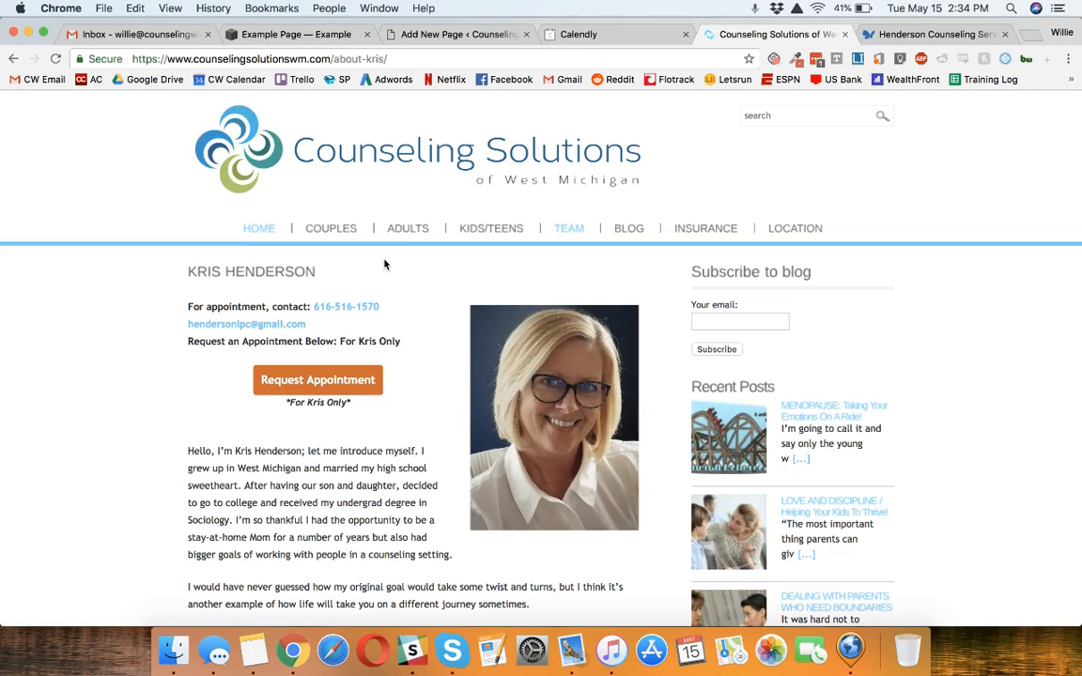
# Step: Copy the 15 Minute Meeting's link from the Calendly event types and open it in a new browser tab
pyautogui.click(563, 34)
pyautogui.click(416, 354)
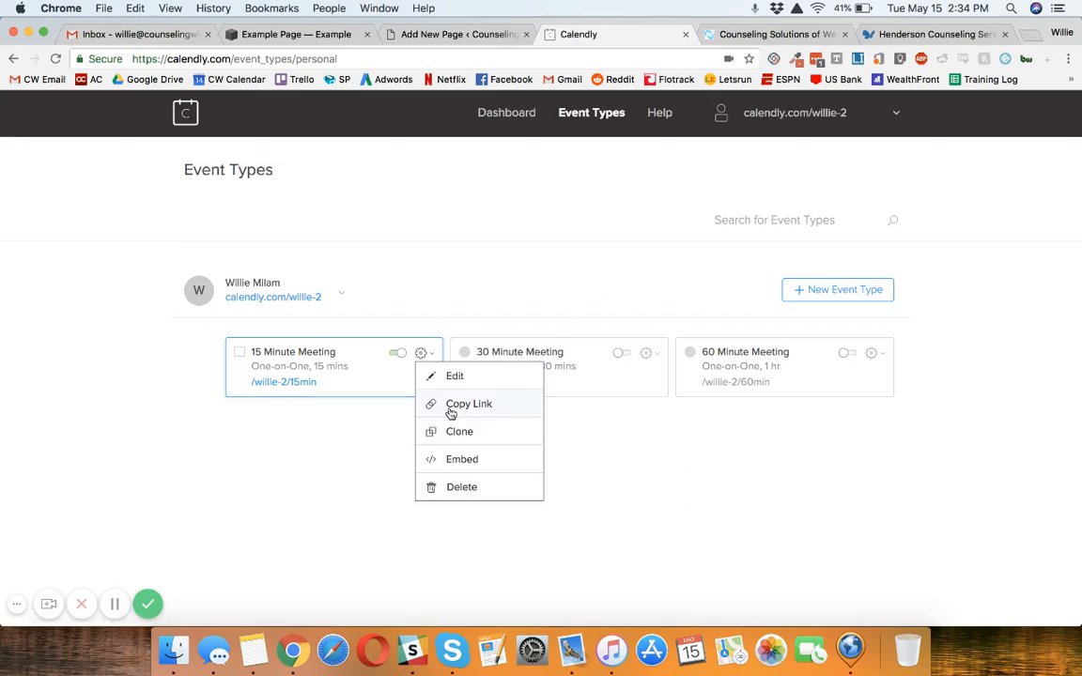
pyautogui.click(609, 167)
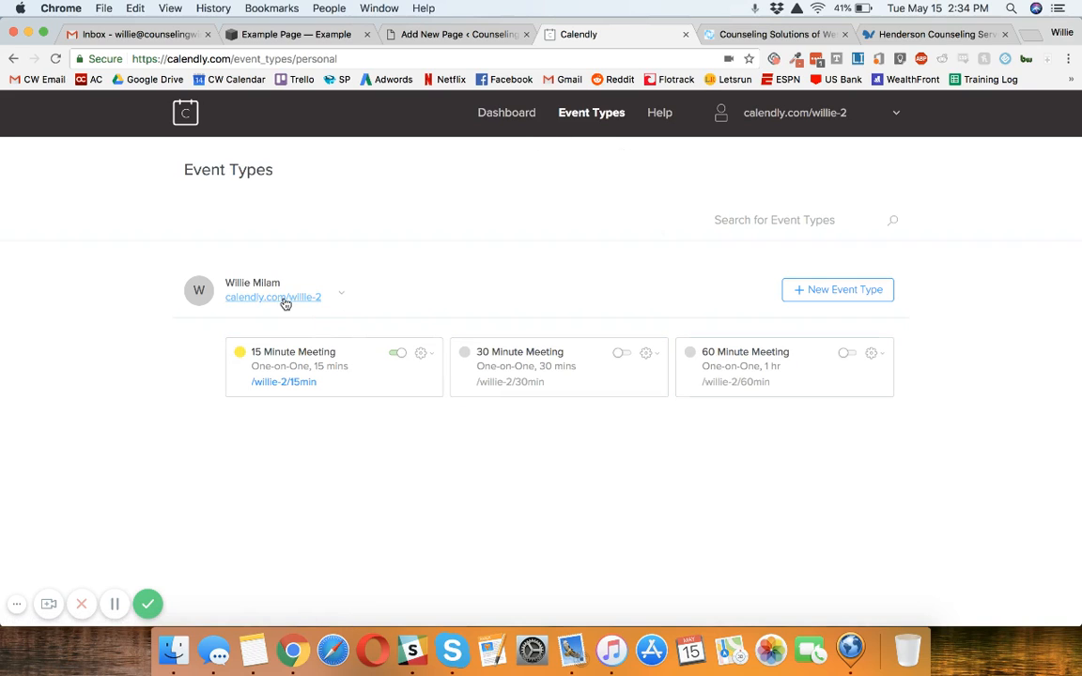
pyautogui.click(422, 353)
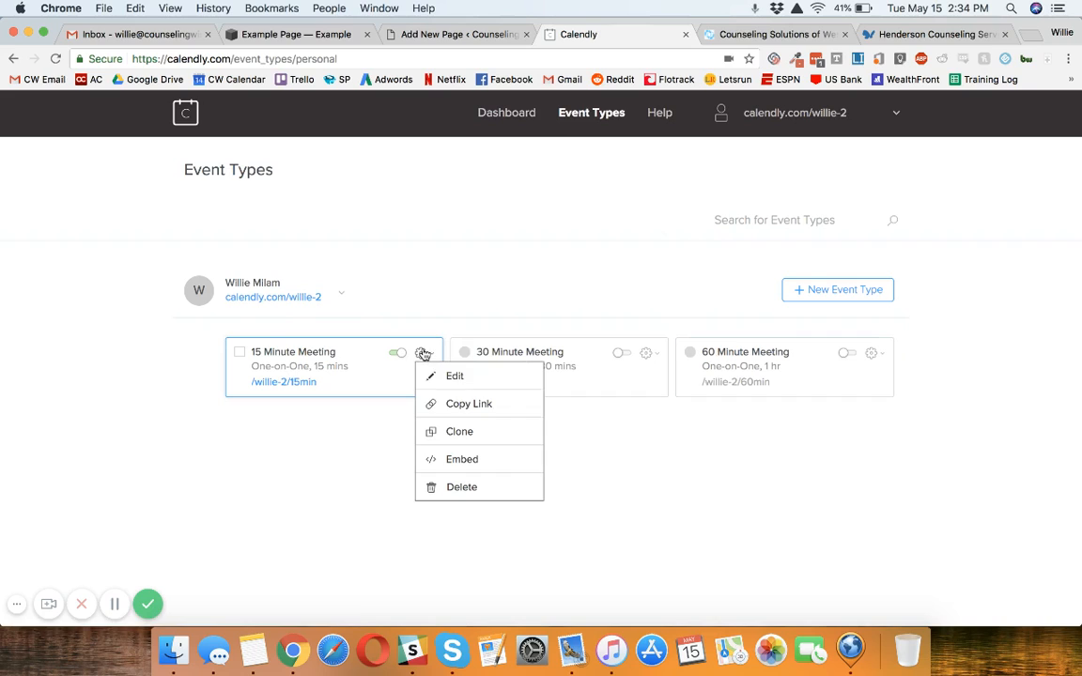
pyautogui.click(441, 405)
pyautogui.press('super+t')
pyautogui.press('super+v')
pyautogui.press('Return')
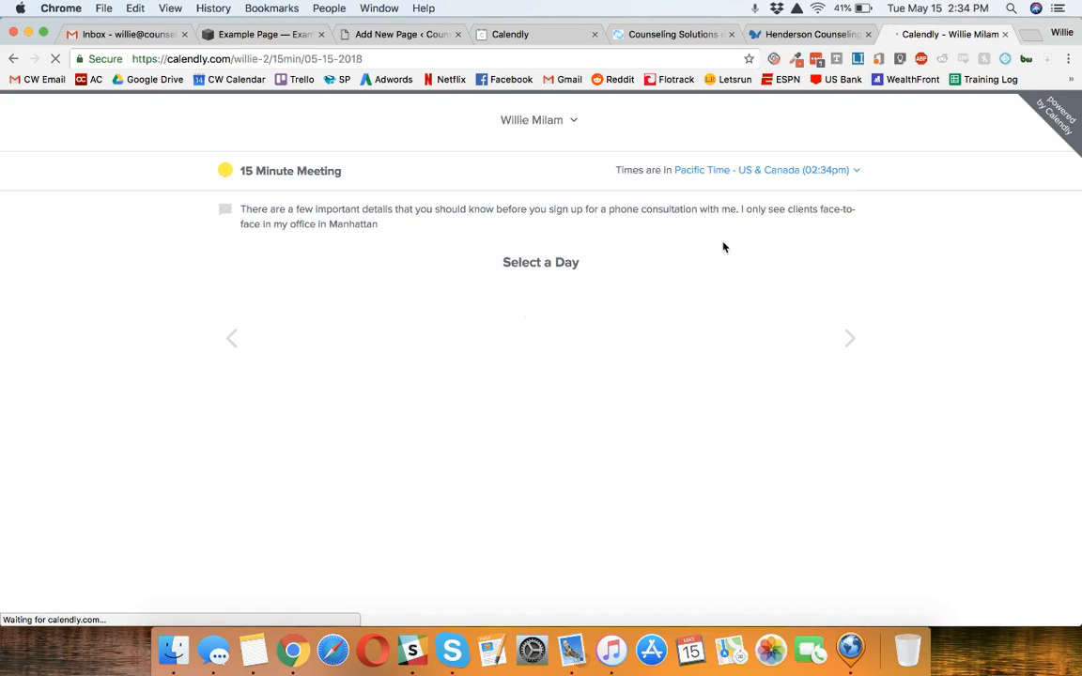
# Step: Preview the booking flow by selecting Monday, May 21 at 08:30am, and leave the booking page without confirming
pyautogui.click(632, 330)
pyautogui.click(553, 375)
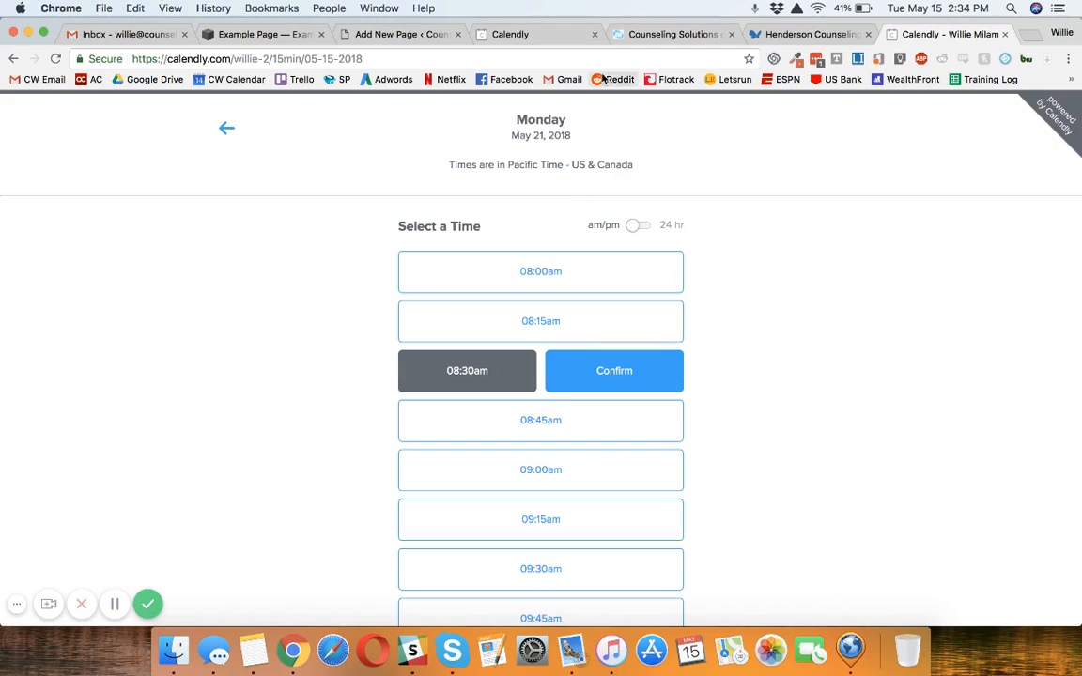
pyautogui.press('super+Left')
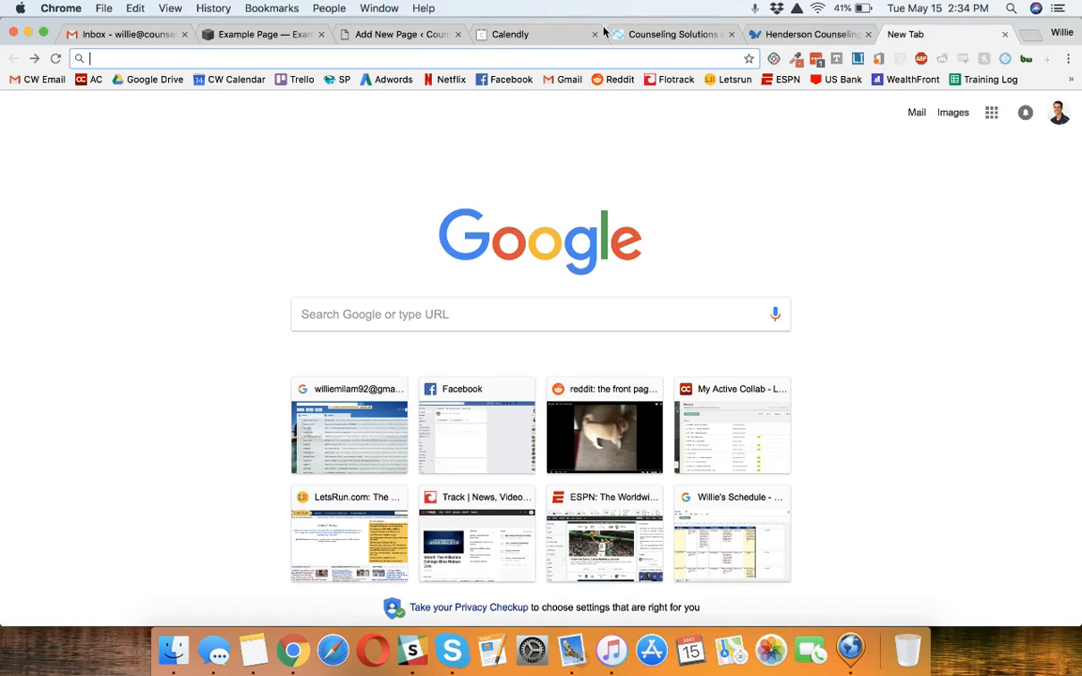
# Step: Return to the Calendly event types and copy the link of the 15 Minute Meeting
pyautogui.click(423, 41)
pyautogui.click(462, 36)
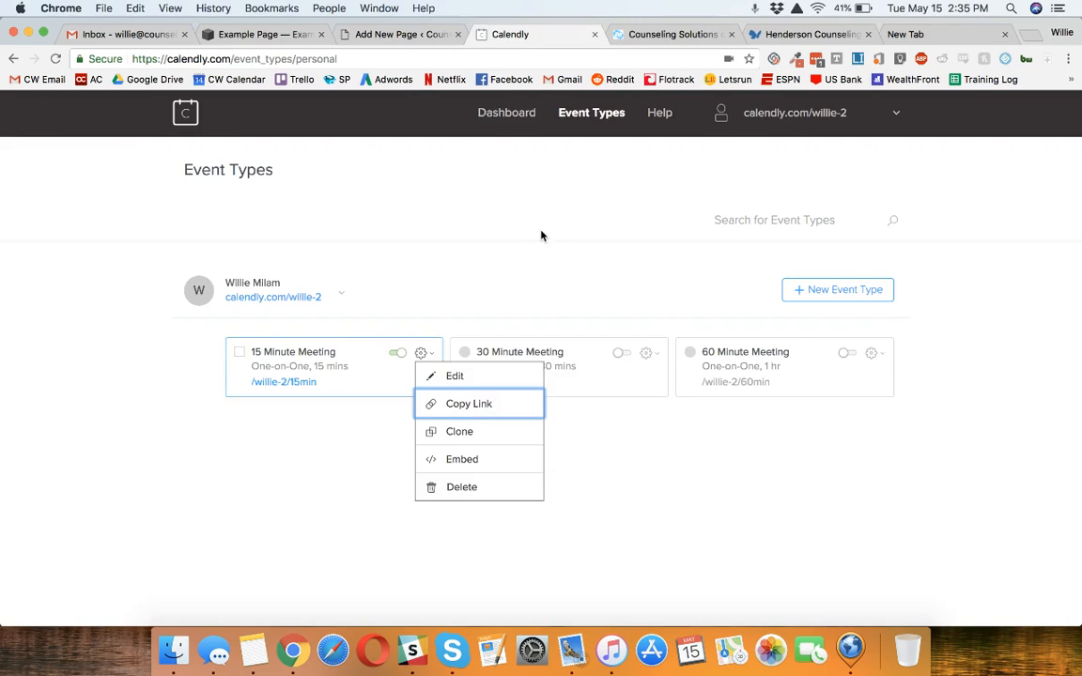
pyautogui.click(474, 296)
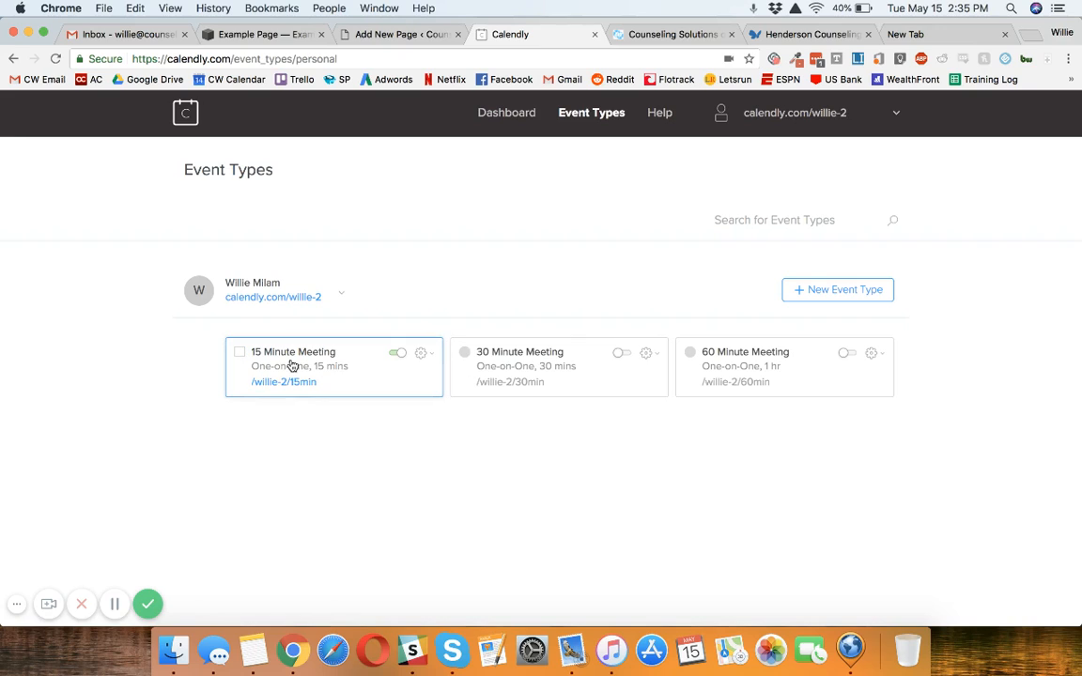
pyautogui.click(423, 355)
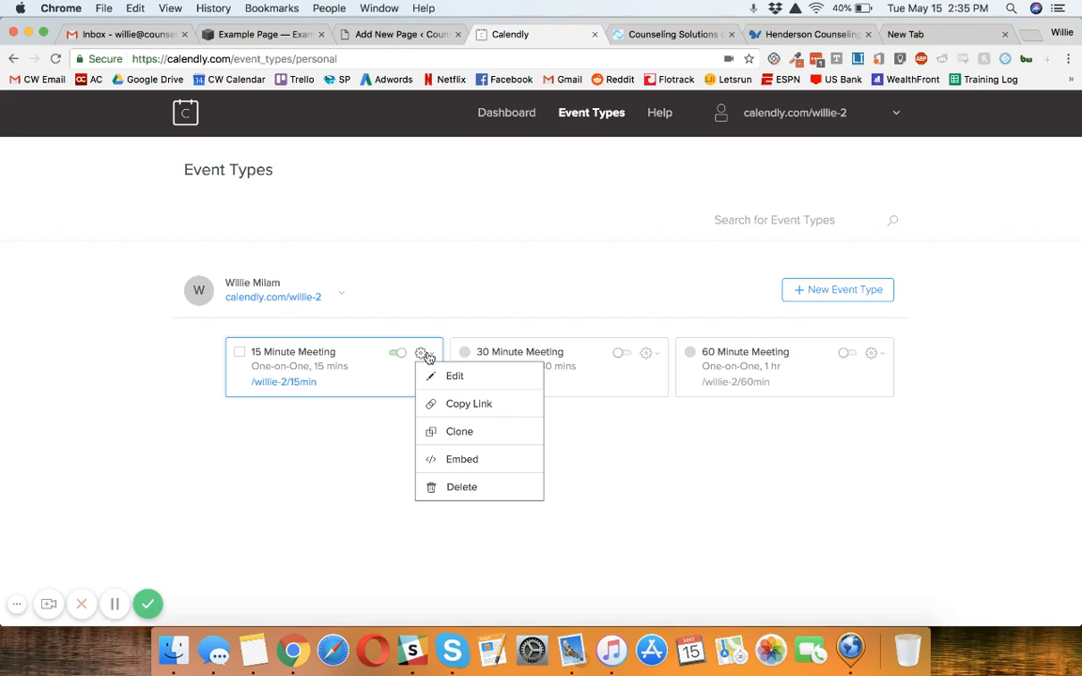
pyautogui.click(465, 405)
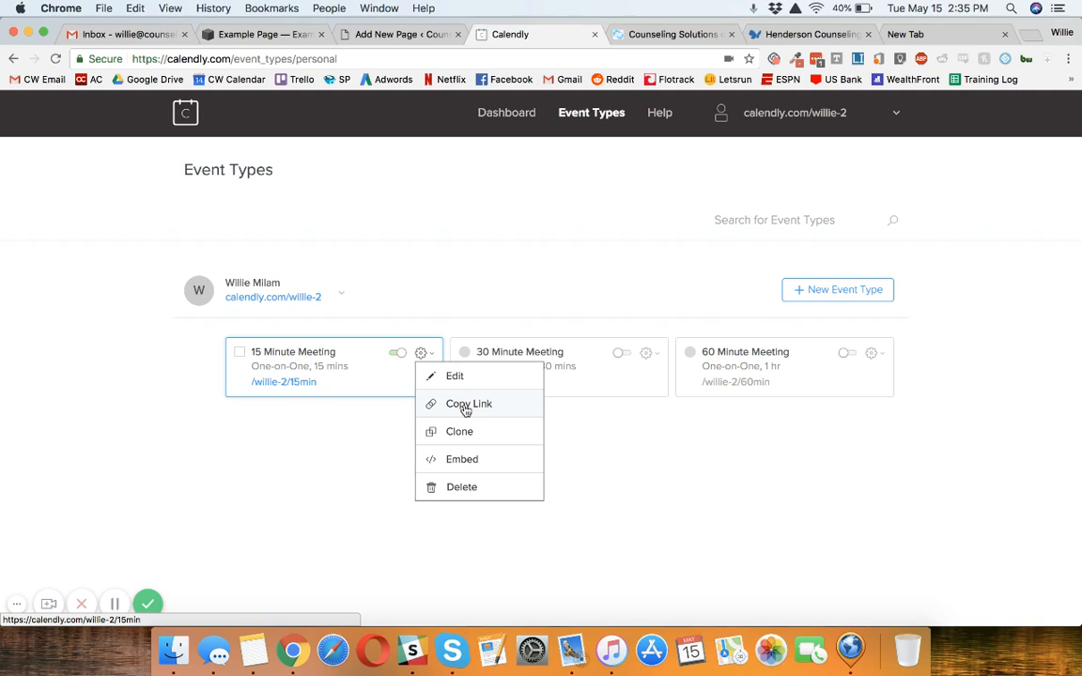
# Step: Return to the Squarespace Example Page and add the line "Click here to schedule a consultation" below the placeholder text
pyautogui.click(404, 35)
pyautogui.click(290, 34)
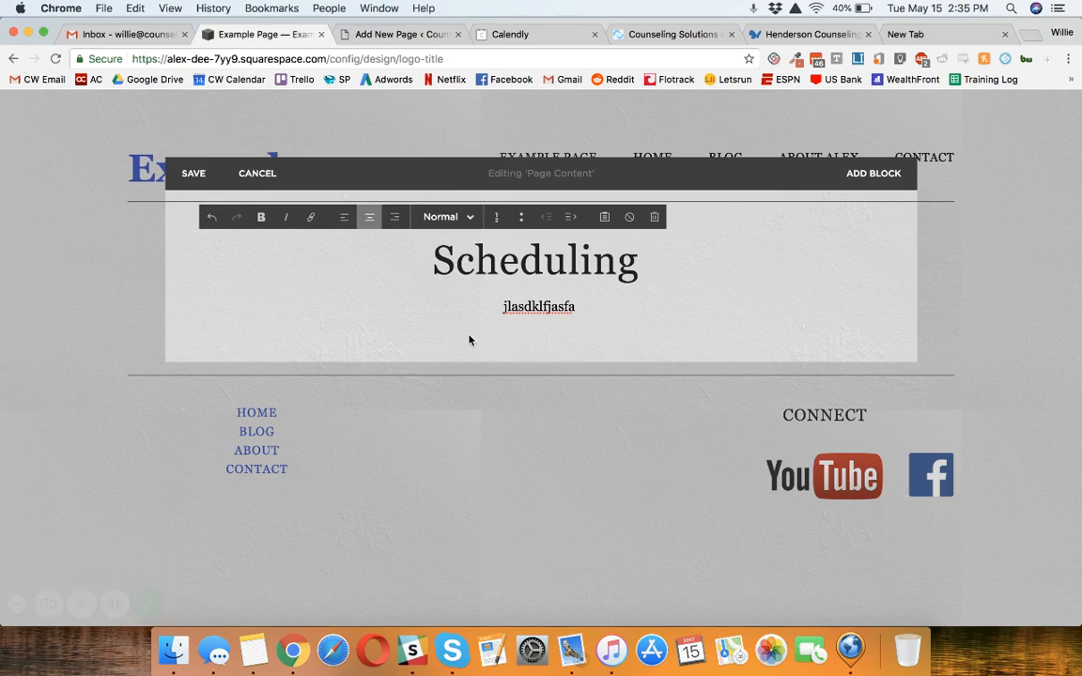
pyautogui.press('Return')
pyautogui.press('Return')
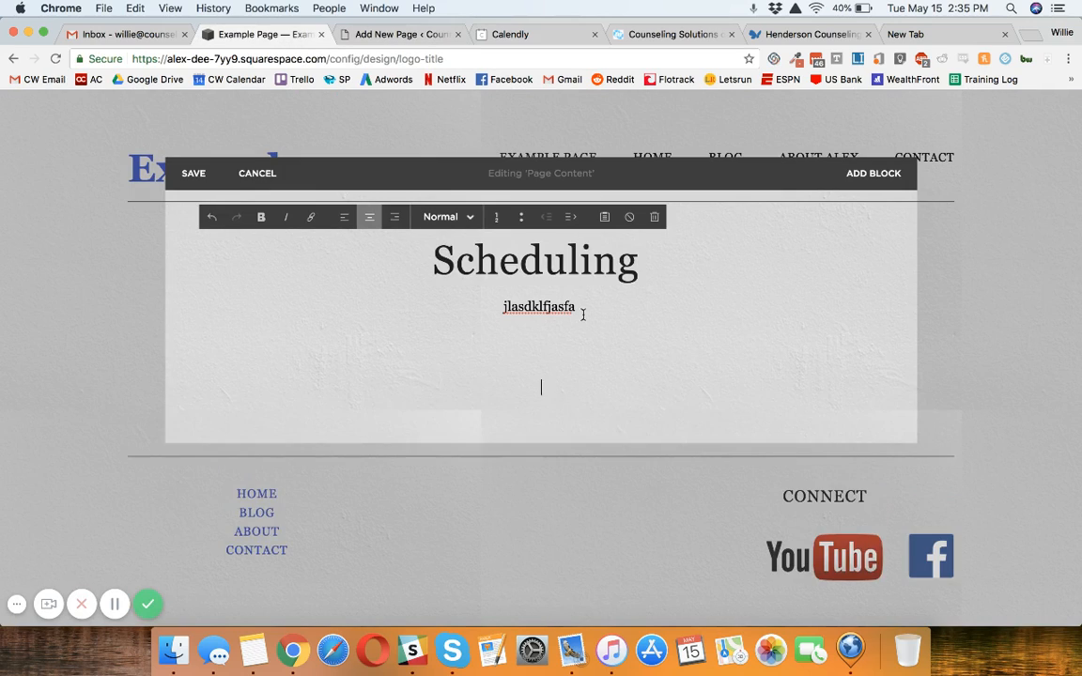
pyautogui.press('BackSpace')
pyautogui.write('Clic')
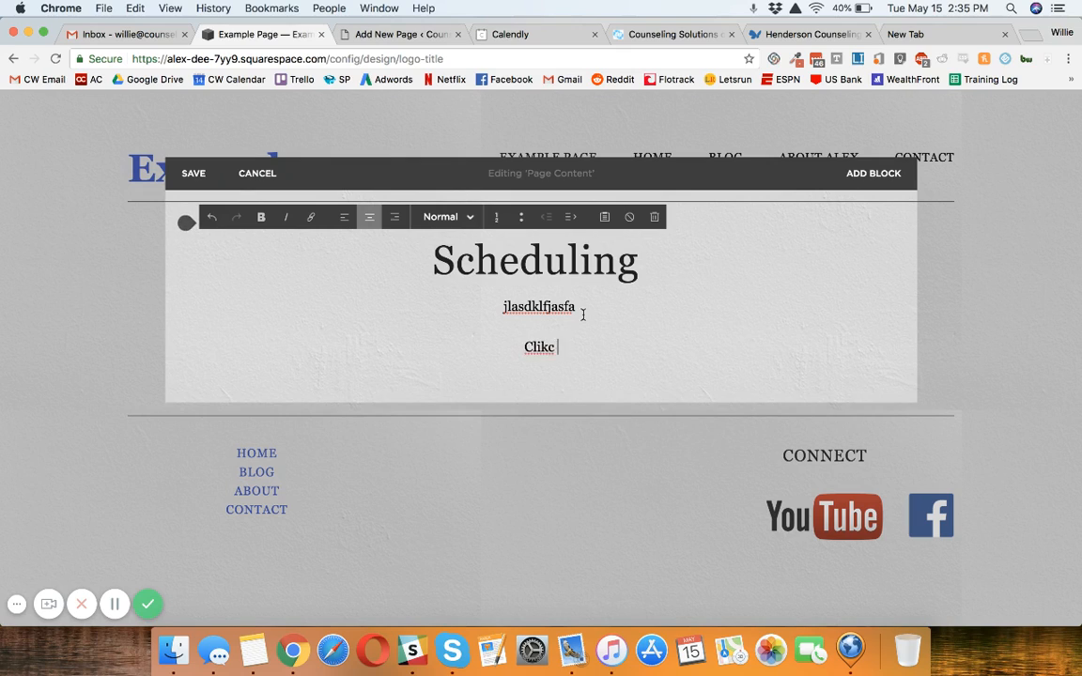
pyautogui.press('BackSpace')
pyautogui.write('ck here to schedule')
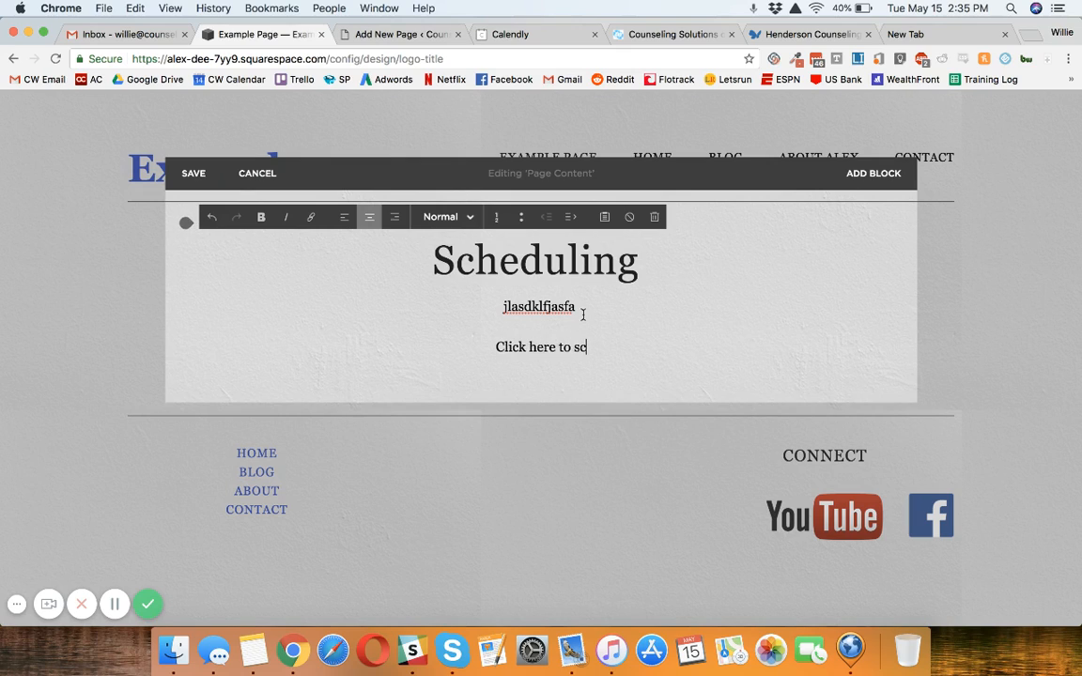
pyautogui.write('consultation')
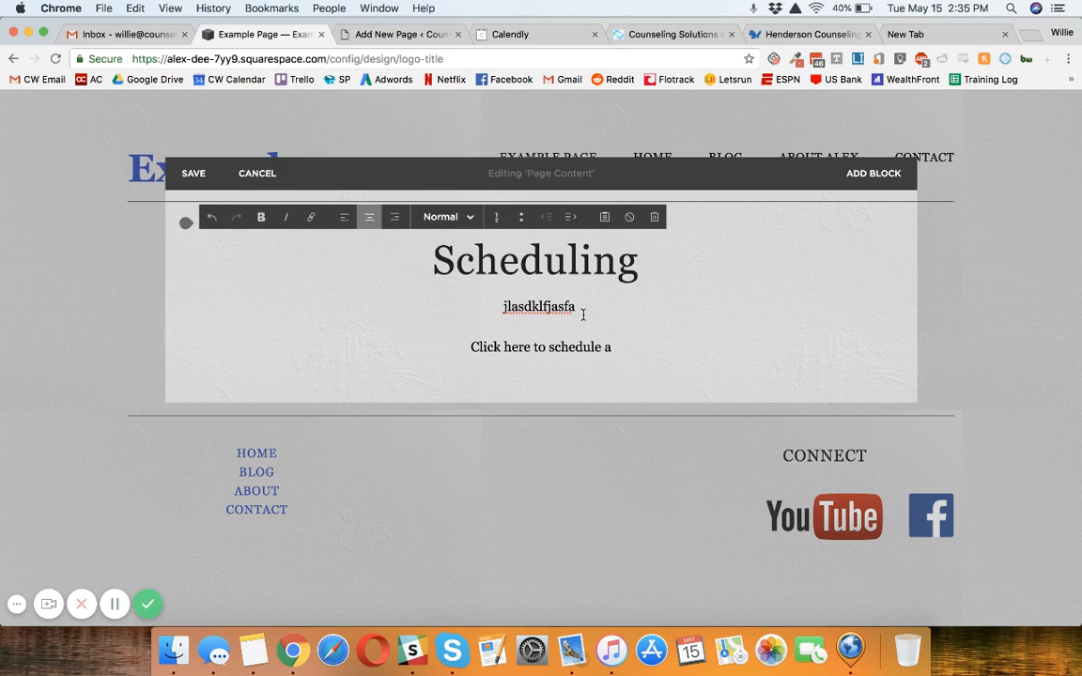
pyautogui.write(' with me')
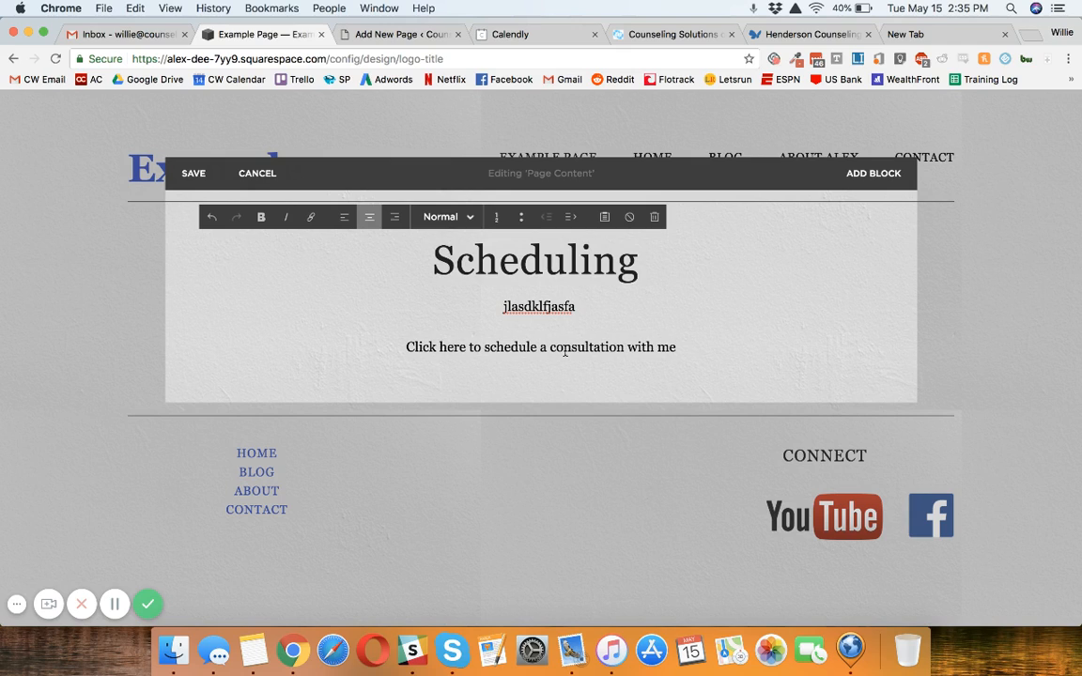
# Step: Complete the consultation line with "with me" and try linking it to the copied Calendly URL before saving the page
pyautogui.tripleClick(565, 349)
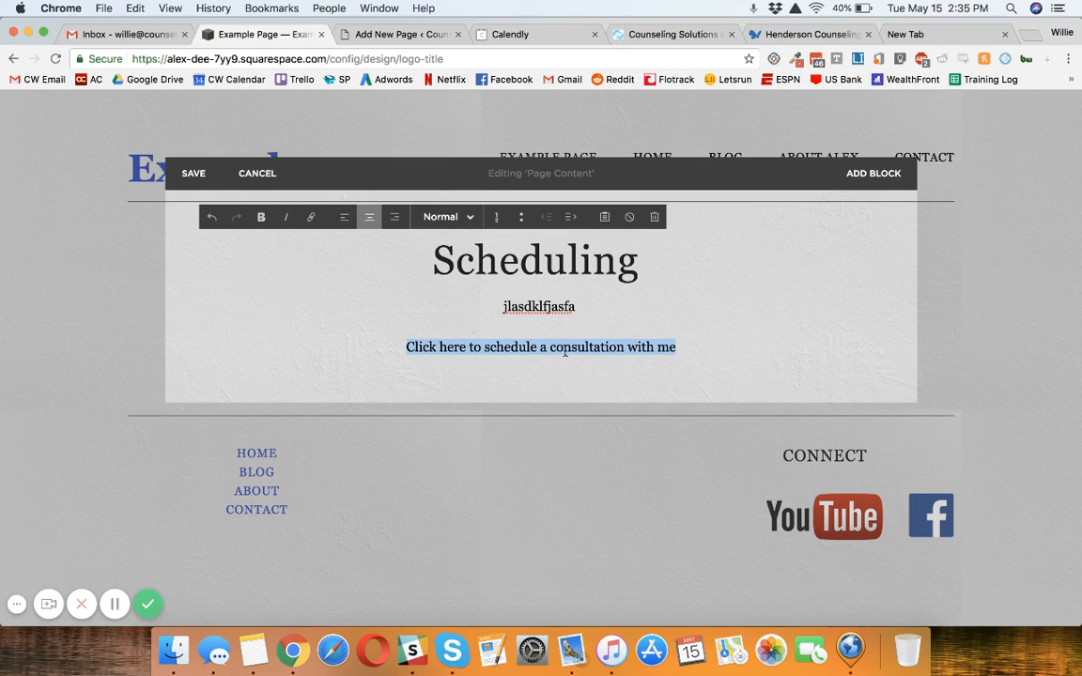
pyautogui.click(311, 217)
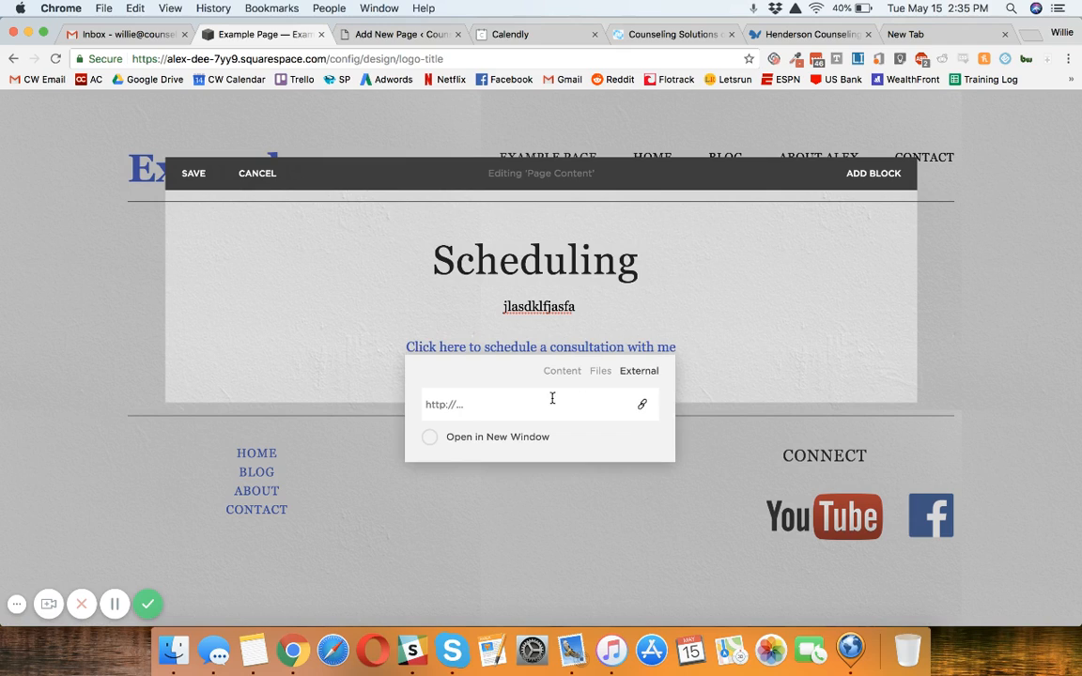
pyautogui.click(545, 403)
pyautogui.press('super+v')
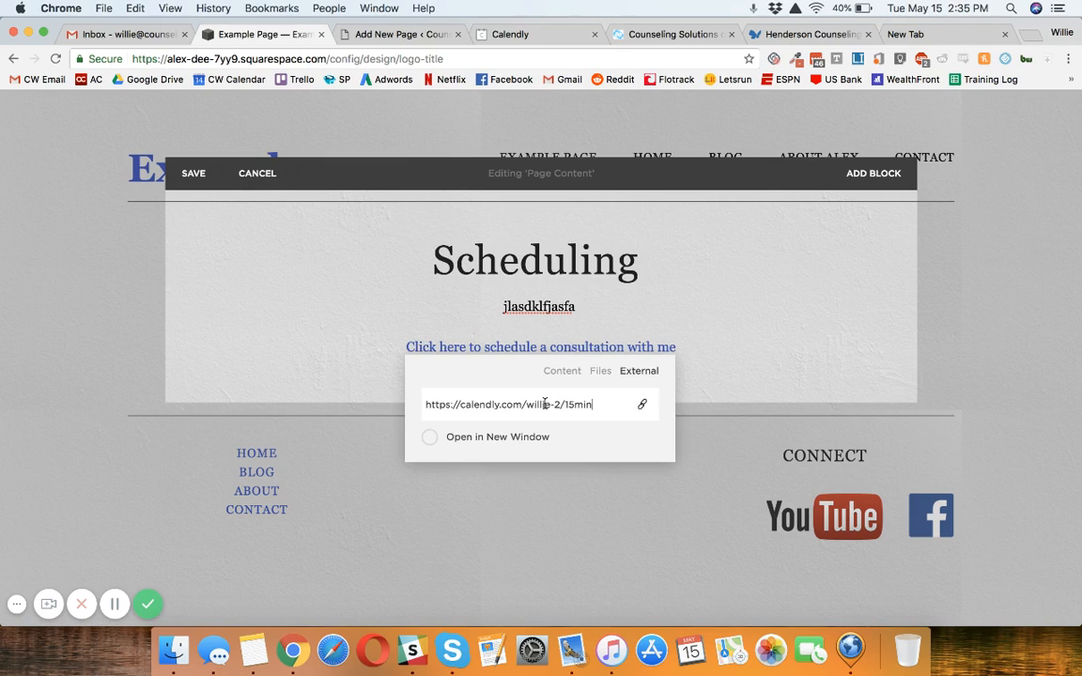
pyautogui.click(522, 438)
pyautogui.doubleClick(536, 404)
pyautogui.press('Return')
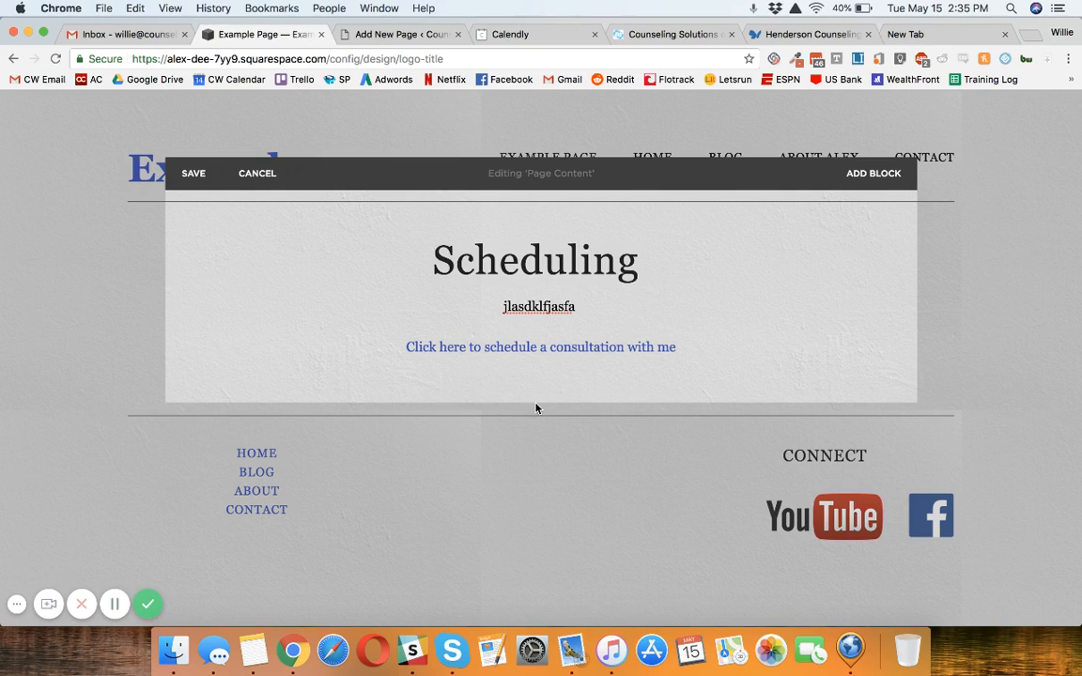
pyautogui.click(194, 173)
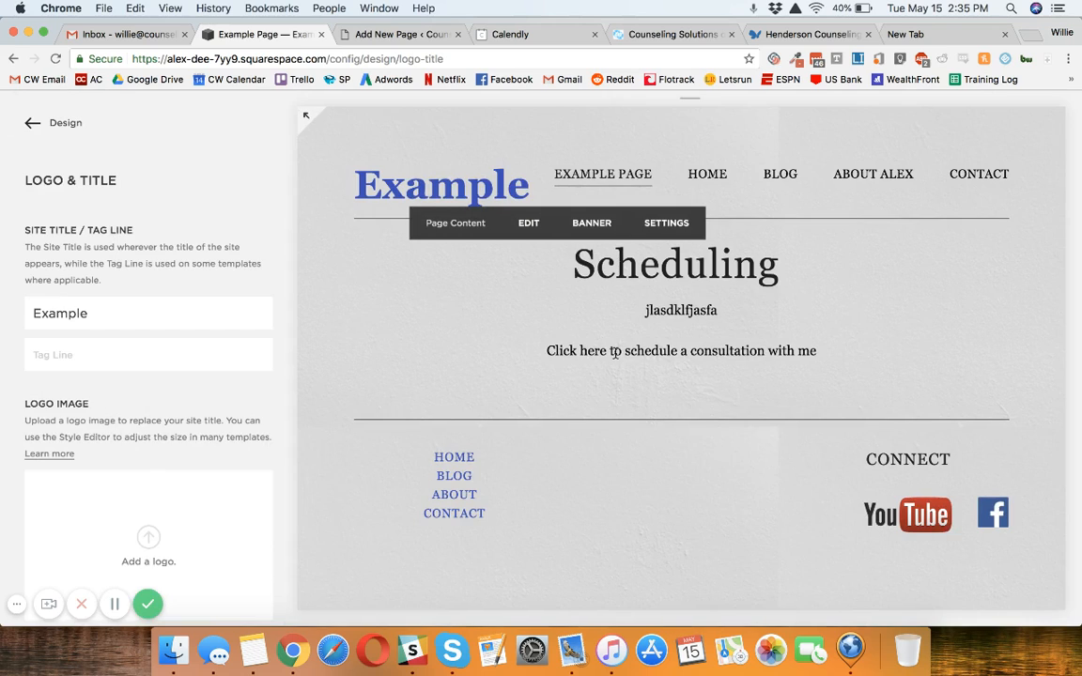
# Step: Link the whole consultation line to the copied Calendly URL, set to open in a new window, and test the saved link
pyautogui.doubleClick(615, 353)
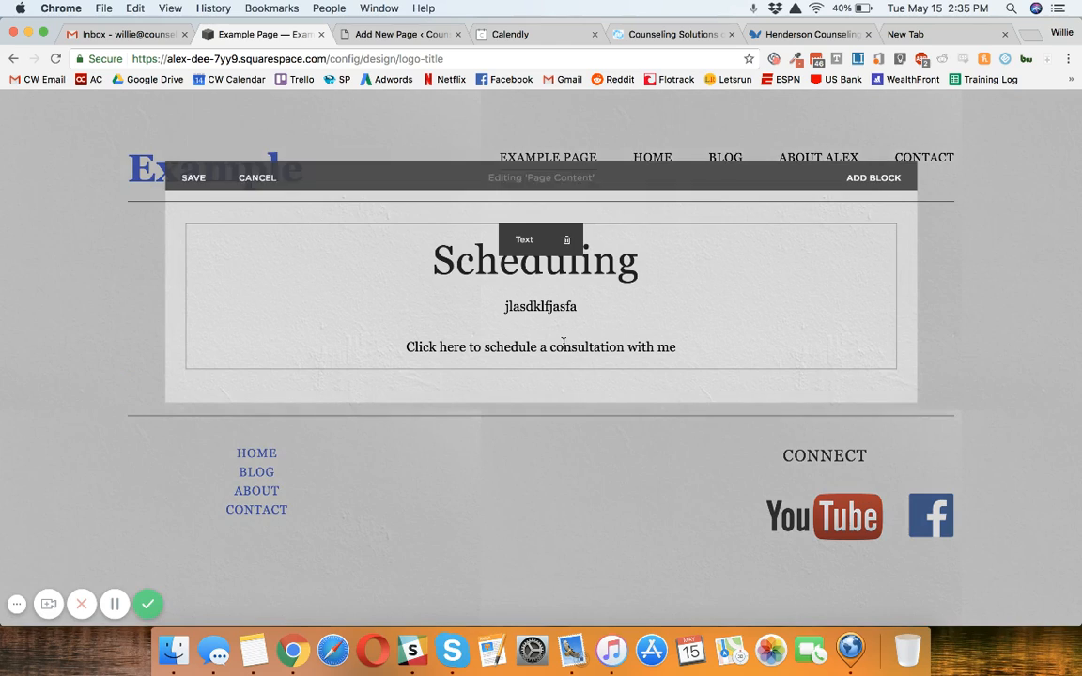
pyautogui.doubleClick(563, 344)
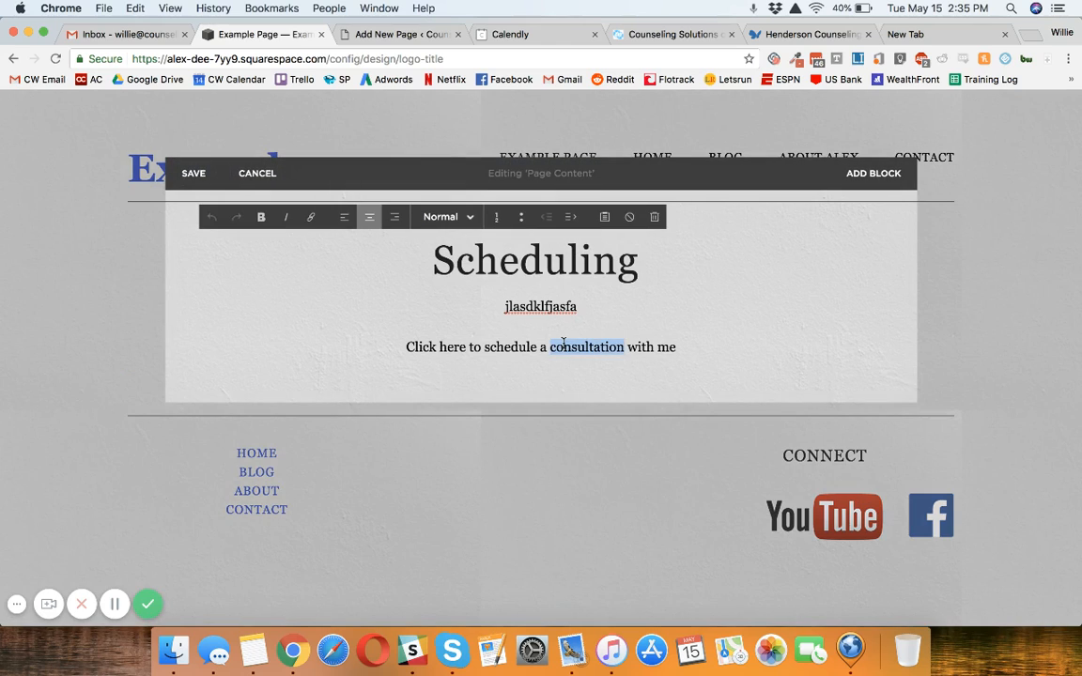
pyautogui.tripleClick(529, 338)
pyautogui.click(312, 221)
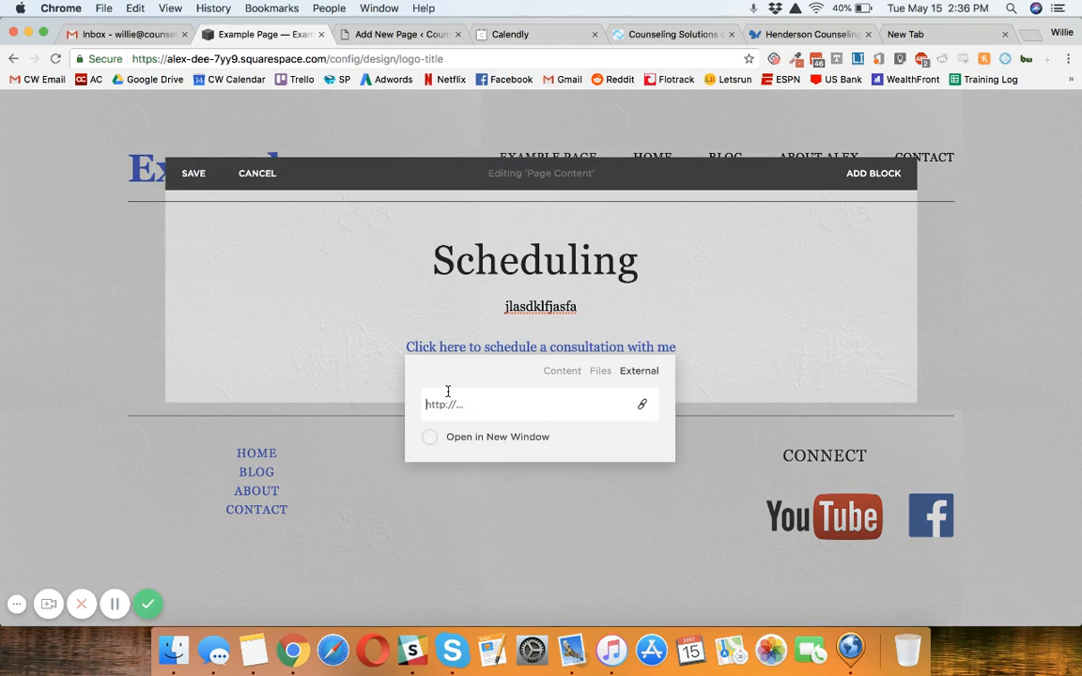
pyautogui.write('https://calendly.com/willie-2/15min')
pyautogui.click(477, 436)
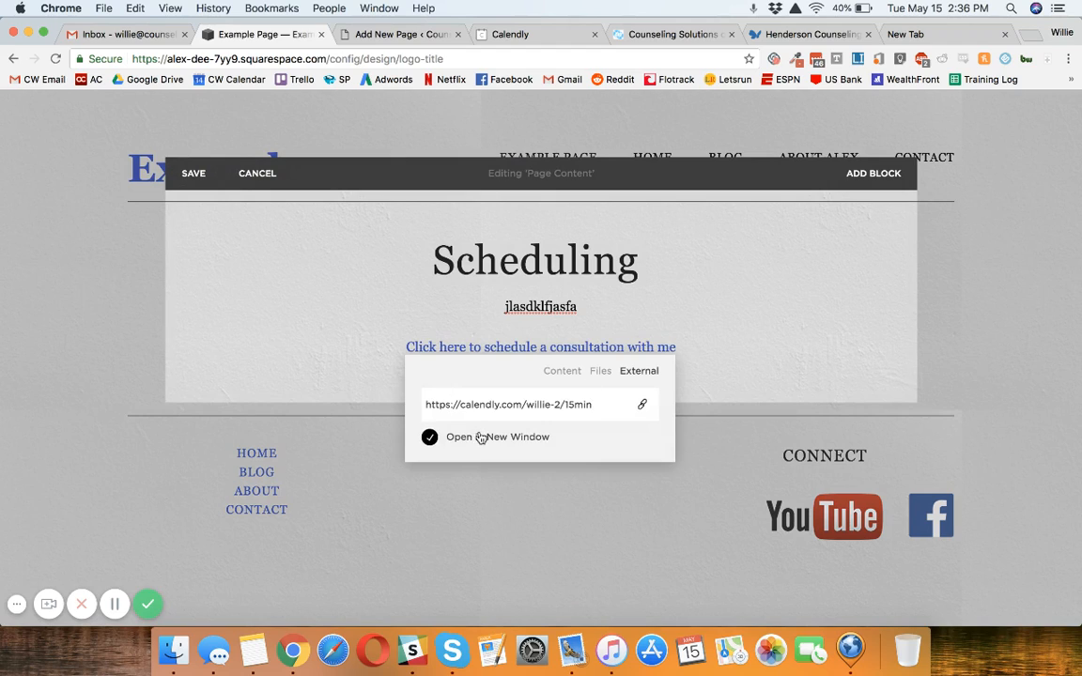
pyautogui.click(756, 349)
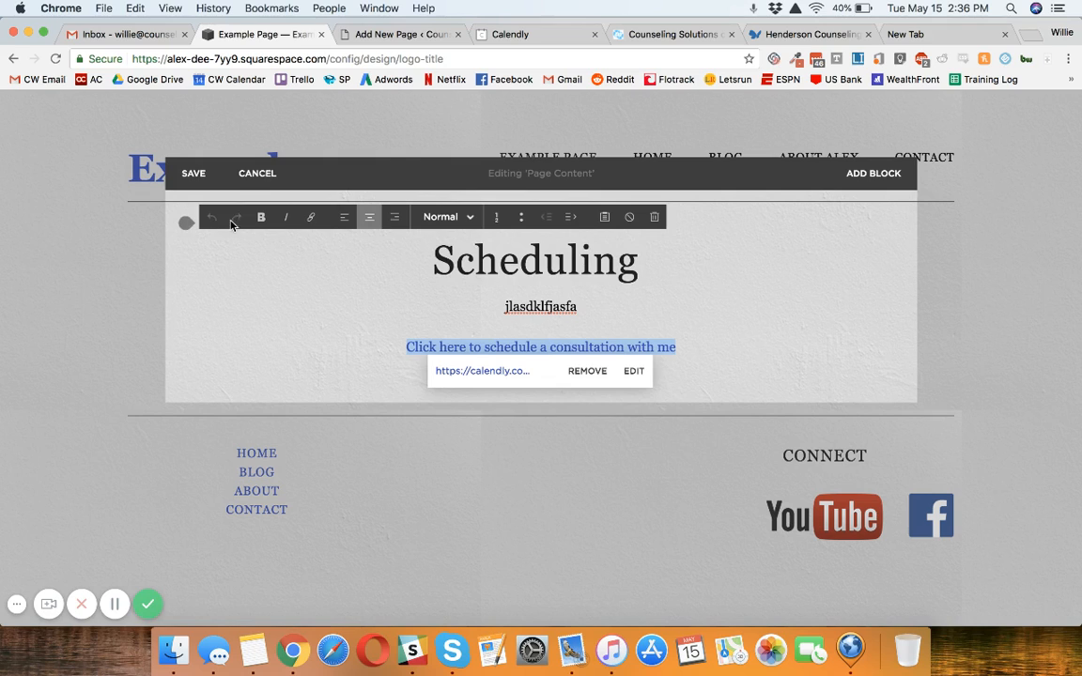
pyautogui.click(196, 175)
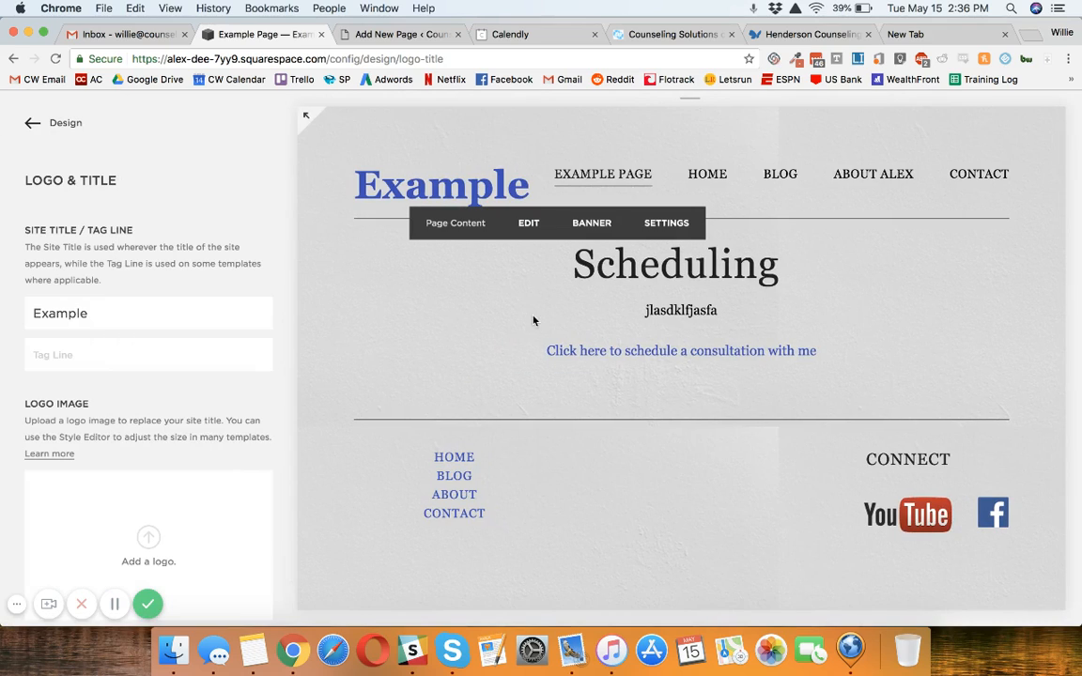
pyautogui.click(624, 353)
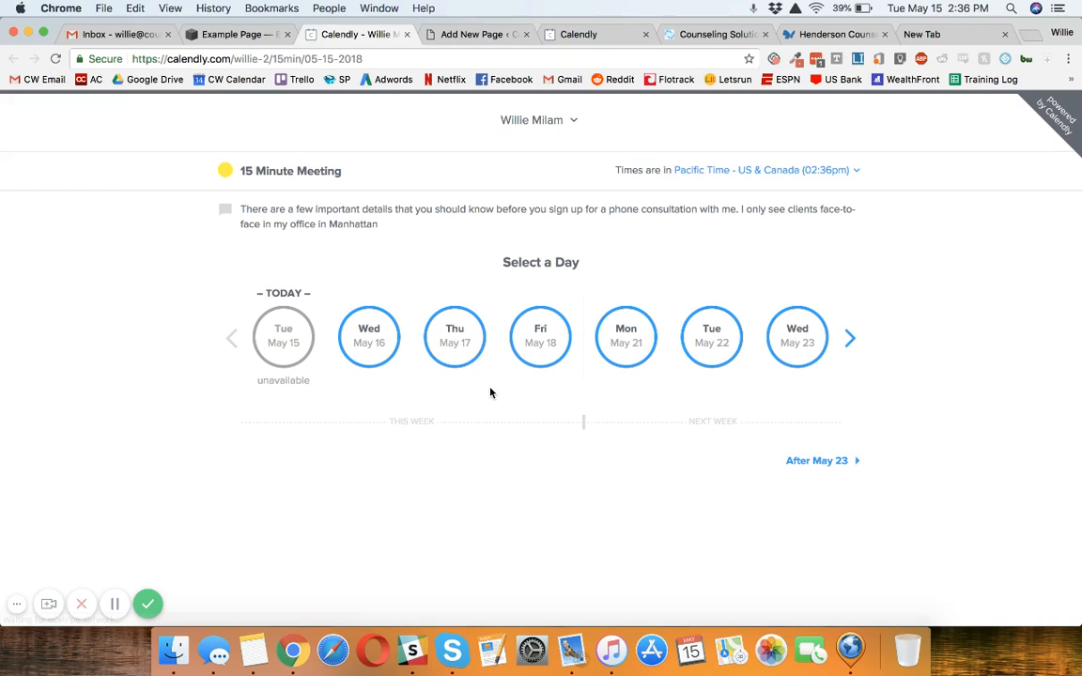
# Step: Return to the Squarespace Example Page and add a button block labelled "Schedule" below the text block
pyautogui.click(218, 36)
pyautogui.click(509, 280)
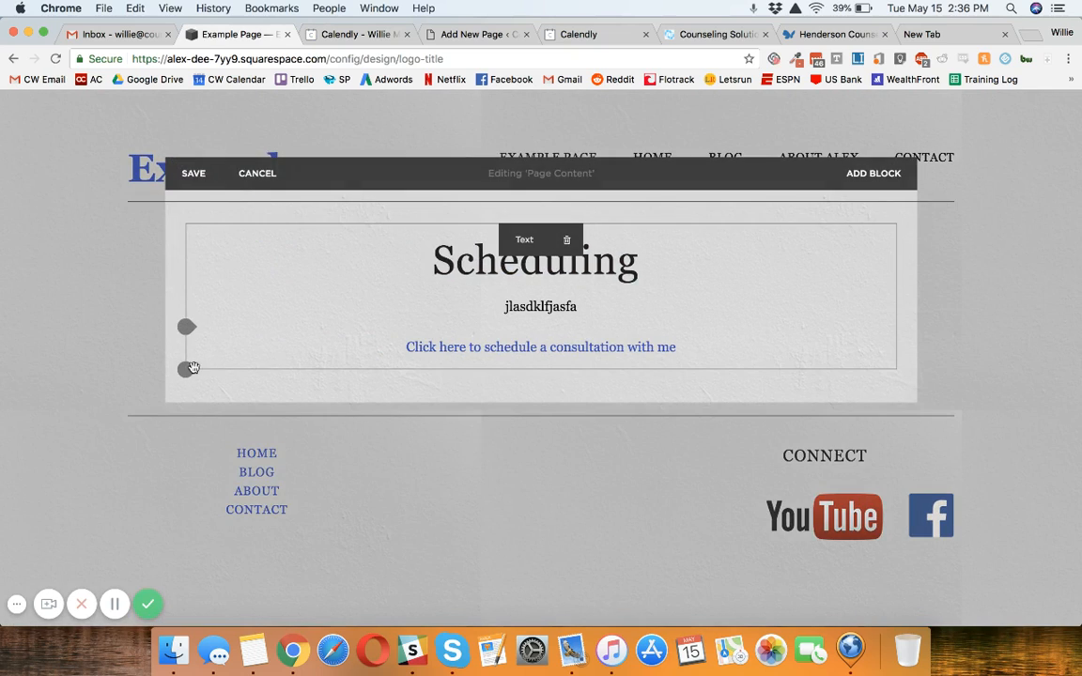
pyautogui.click(187, 368)
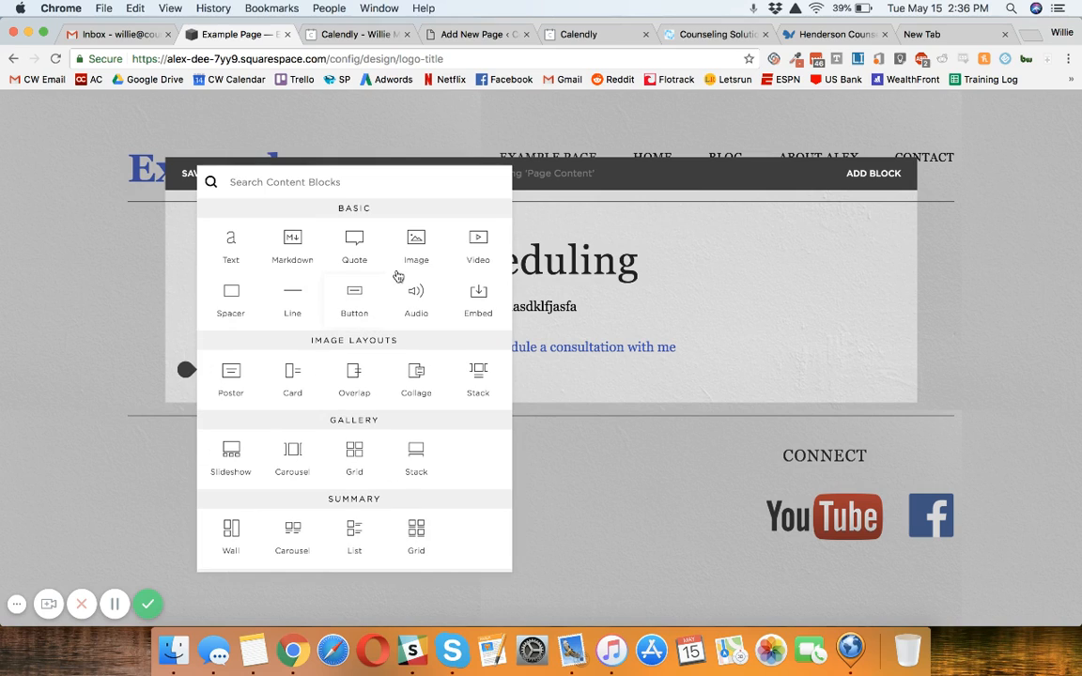
pyautogui.click(350, 297)
pyautogui.tripleClick(847, 406)
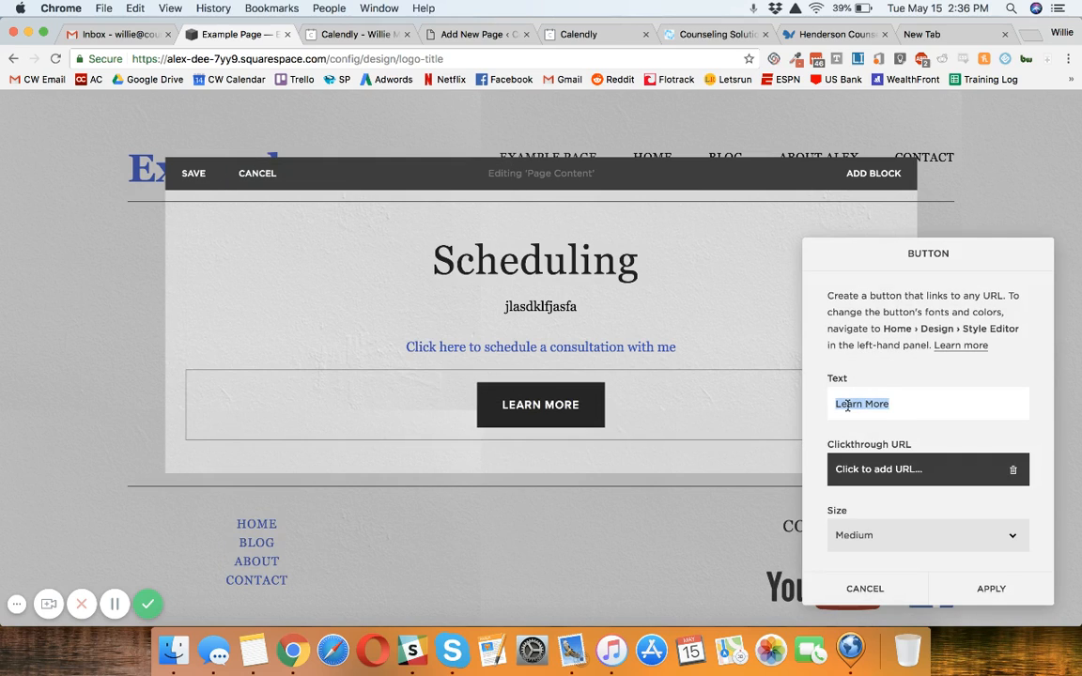
pyautogui.write('Schedule')
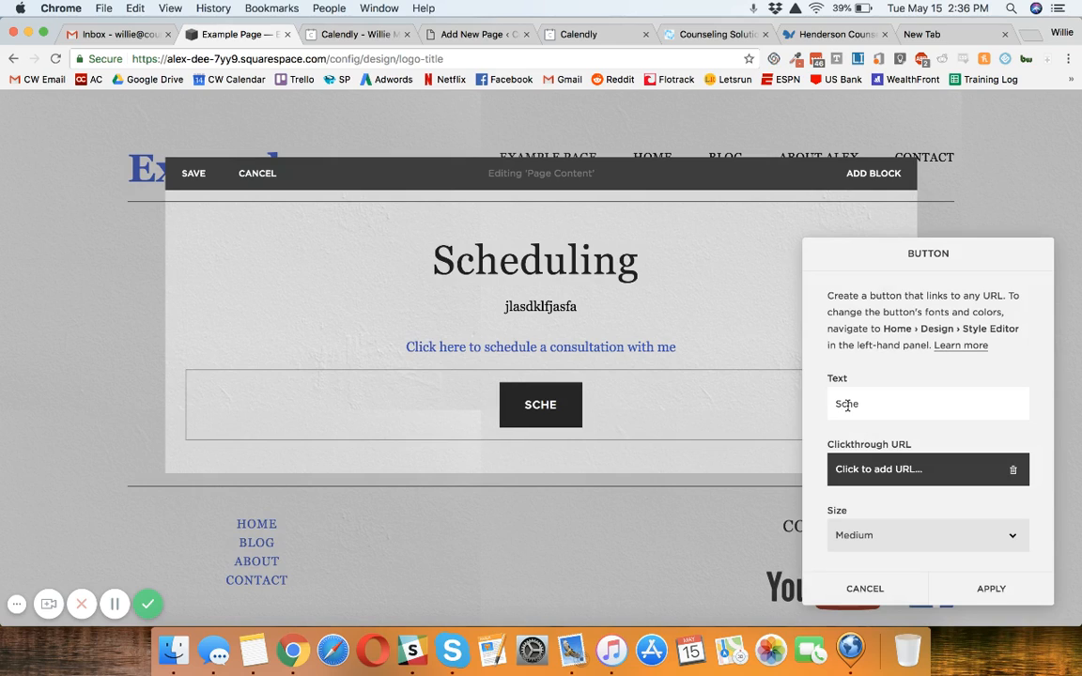
# Step: Set the Schedule button's clickthrough URL to the copied Calendly link, opening in a new window
pyautogui.click(881, 469)
pyautogui.write('https://calendly.com/willie-2/15min')
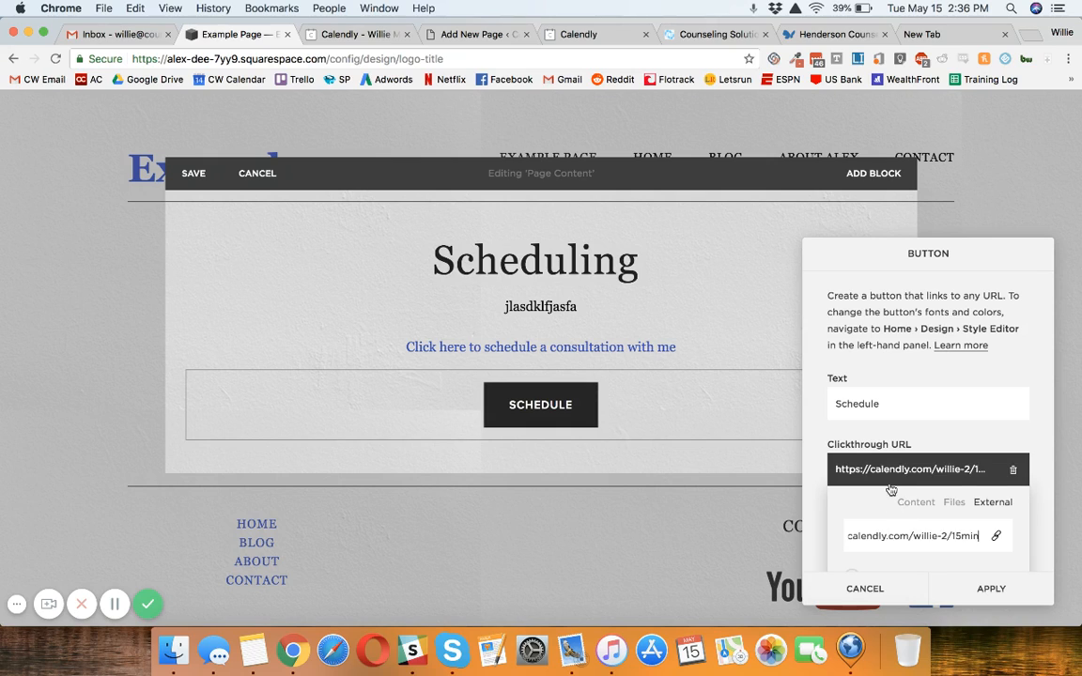
pyautogui.scroll(-2, 888, 498)
pyautogui.click(889, 481)
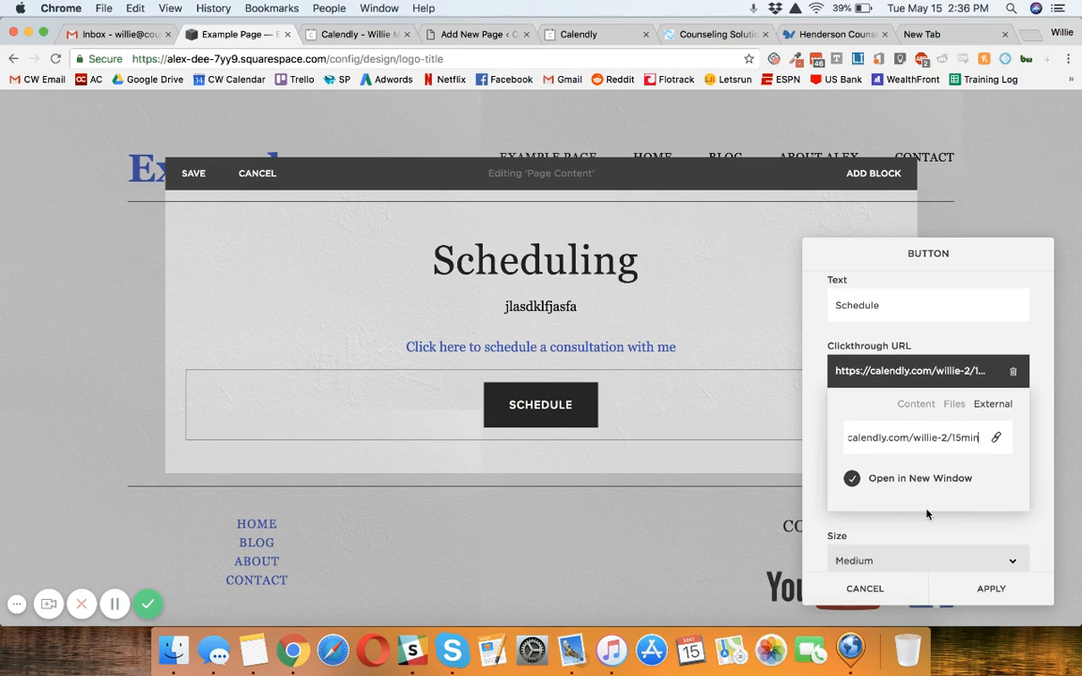
pyautogui.click(911, 532)
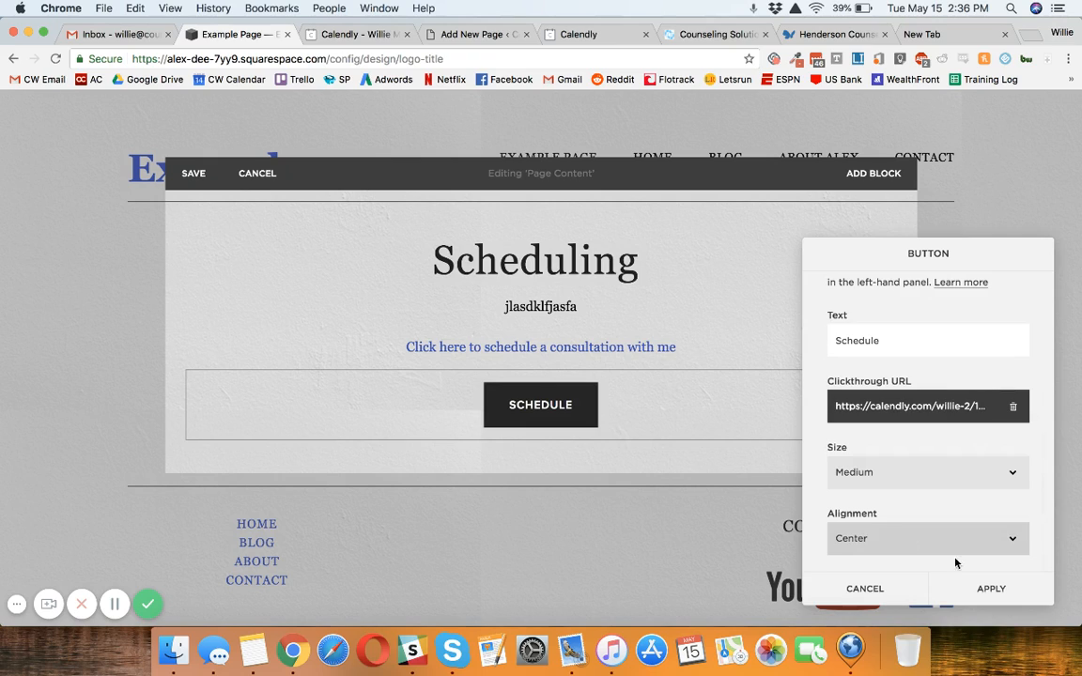
# Step: Try the Small size on the Schedule button and set it back to Medium
pyautogui.click(930, 475)
pyautogui.click(902, 459)
pyautogui.click(902, 476)
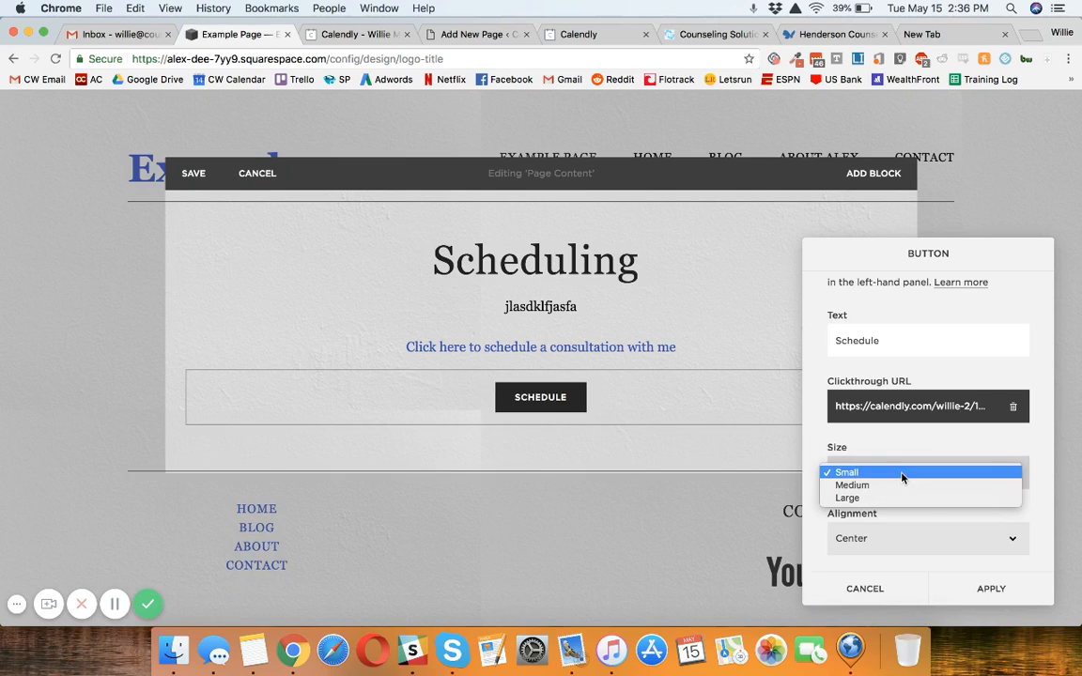
pyautogui.click(901, 486)
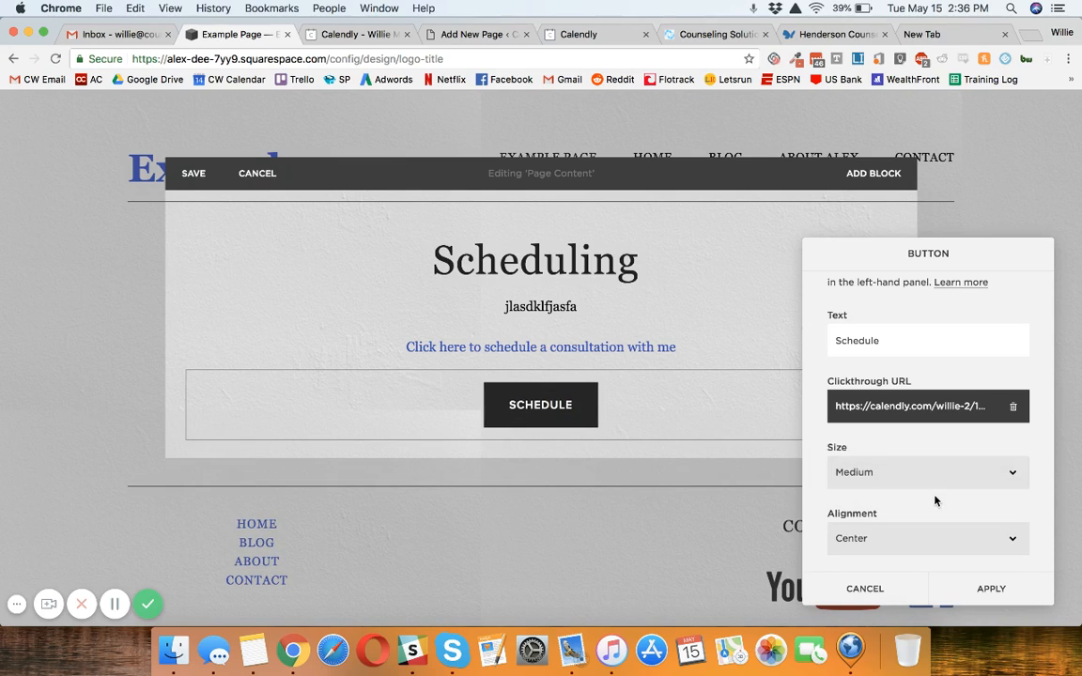
# Step: Apply the button settings and place the Schedule button beside the consultation link, on its left, saving the page
pyautogui.click(991, 589)
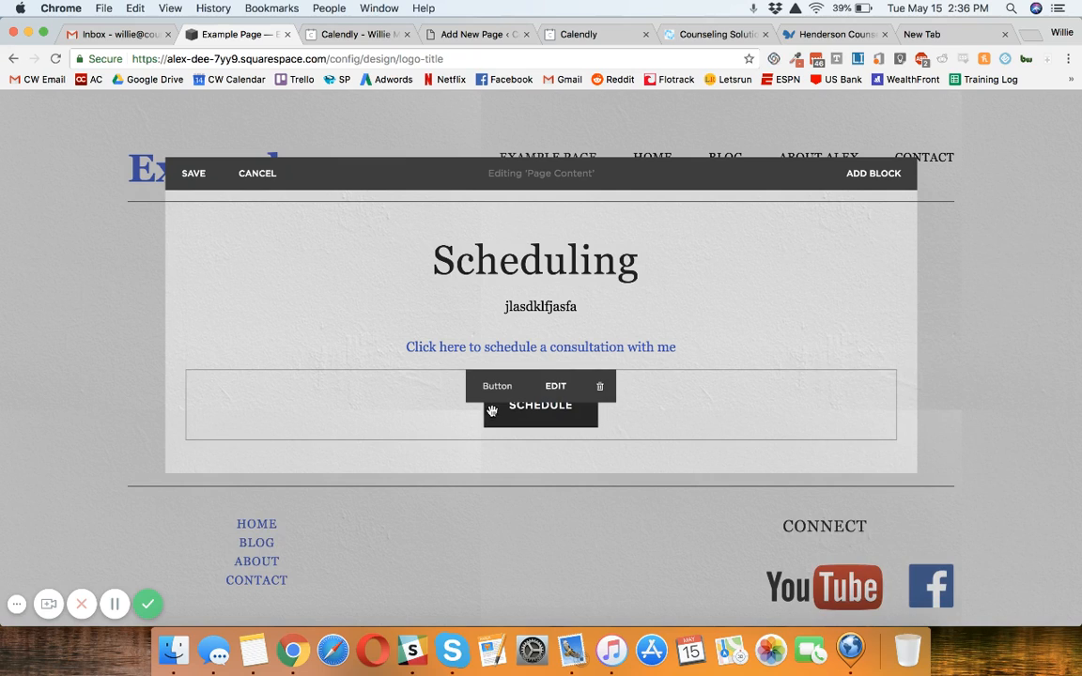
pyautogui.moveTo(447, 396); pyautogui.dragTo(343, 346)
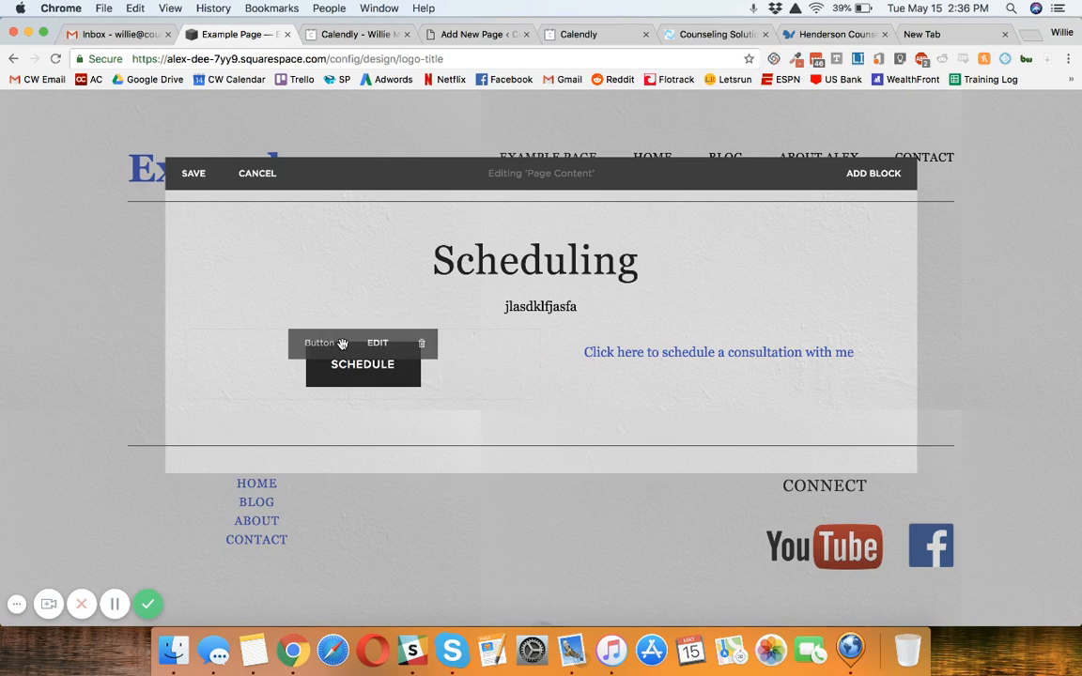
pyautogui.click(190, 174)
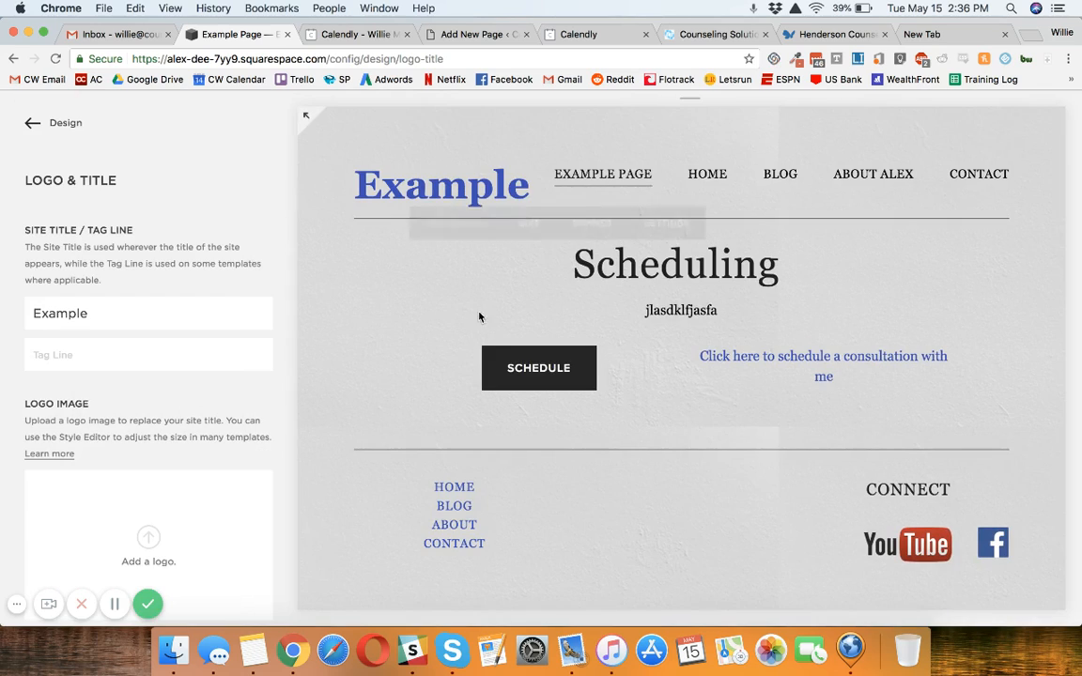
# Step: Test the Schedule button on the page and close the opened Calendly booking tabs
pyautogui.click(541, 376)
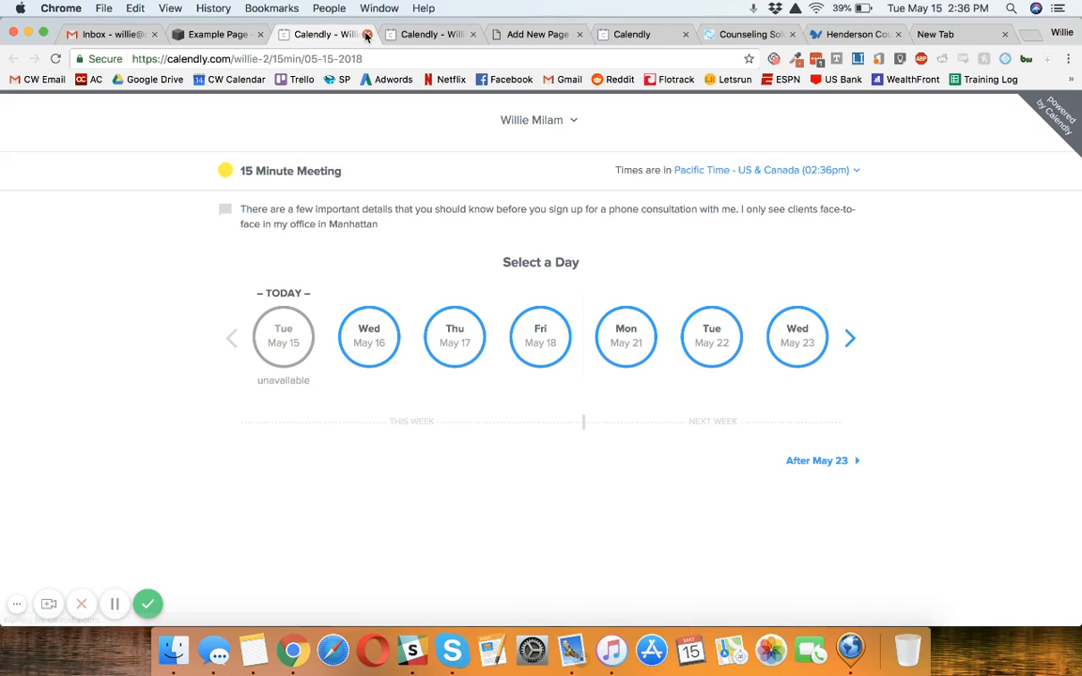
pyautogui.click(369, 36)
pyautogui.click(369, 36)
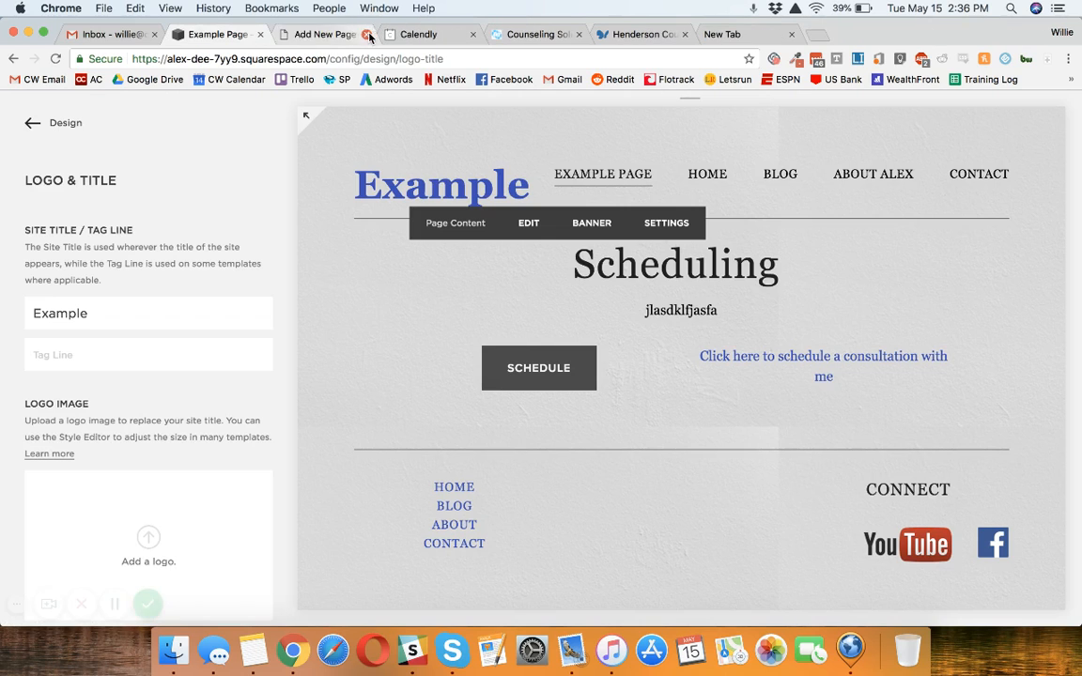
# Step: Open the site's navigation for editing and create a new Link item in the top navigation
pyautogui.moveTo(741, 172)
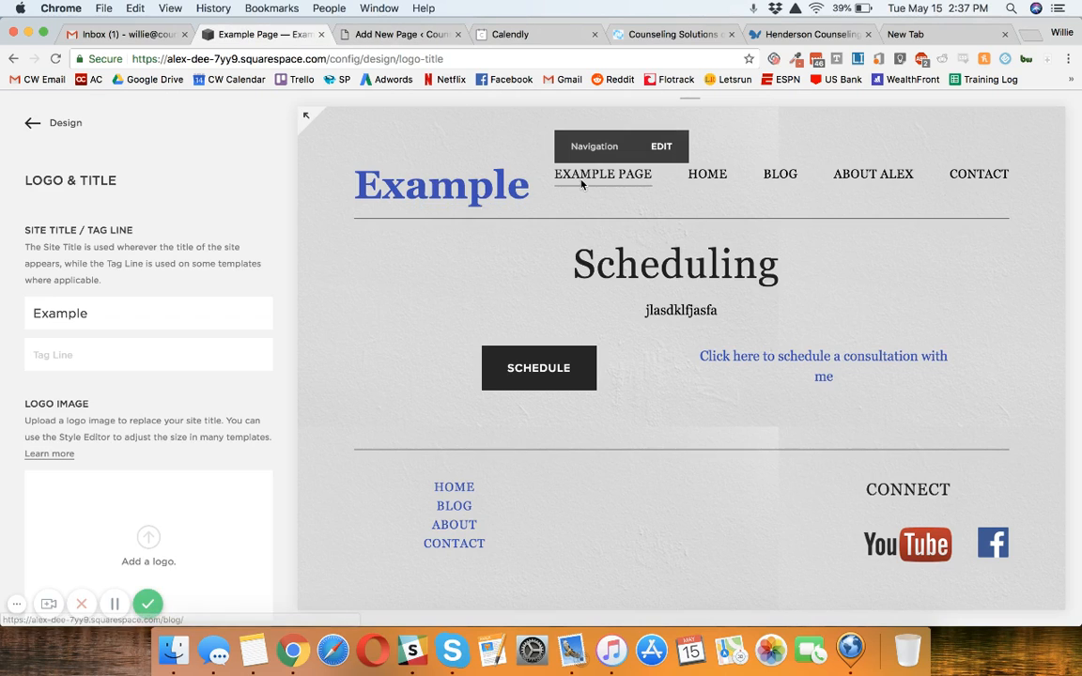
pyautogui.click(677, 156)
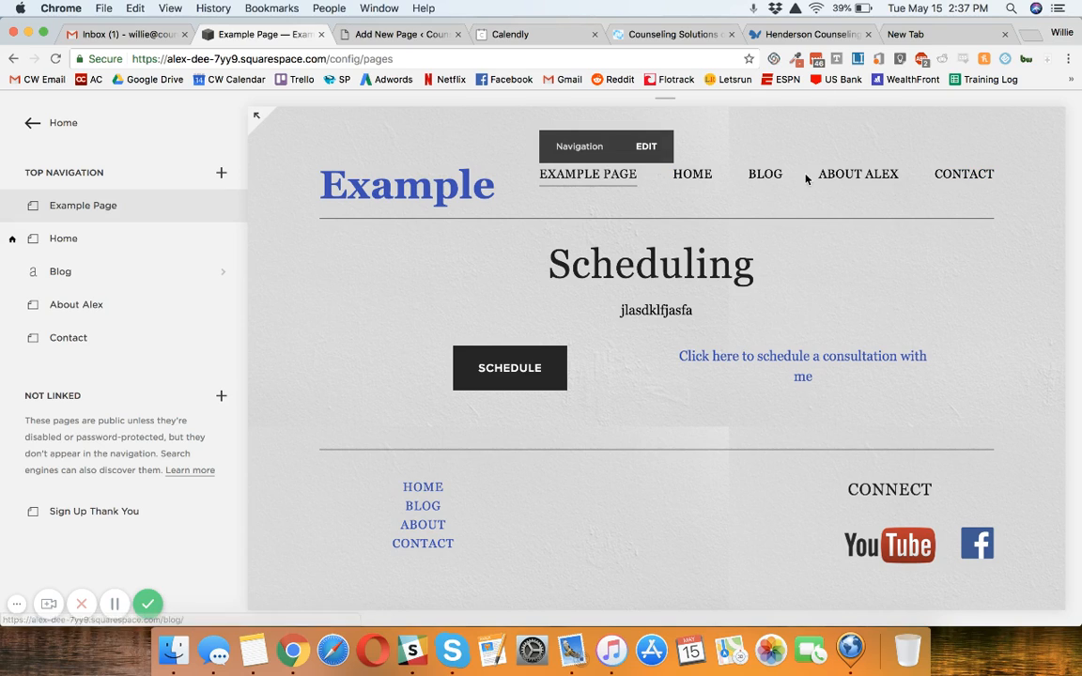
pyautogui.moveTo(198, 201)
pyautogui.click(221, 173)
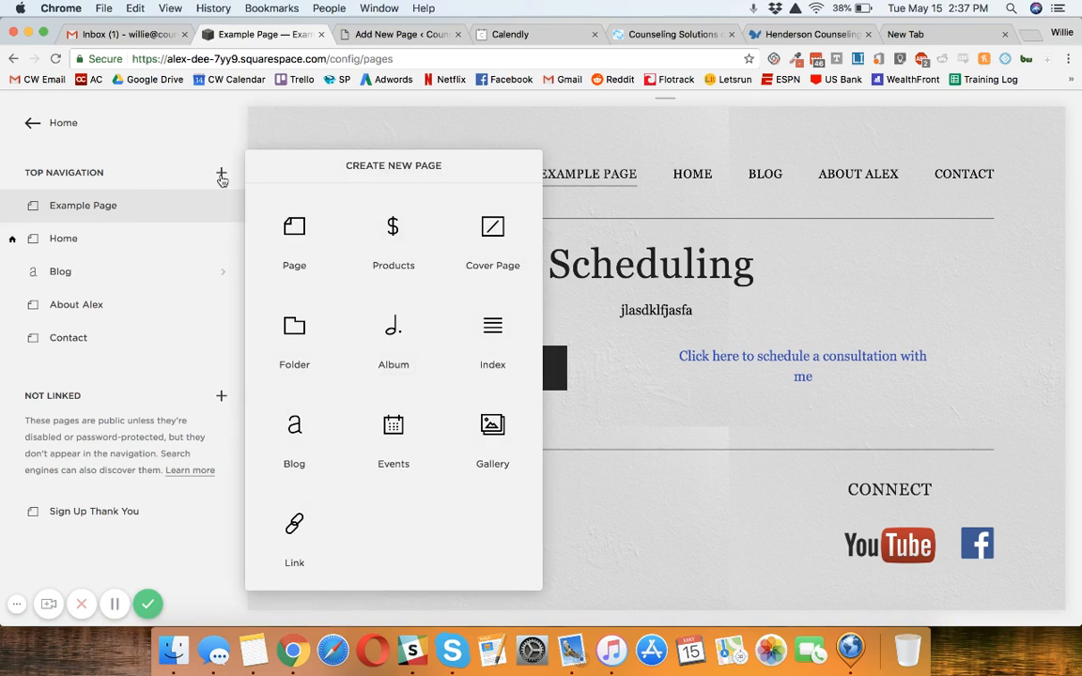
pyautogui.click(306, 526)
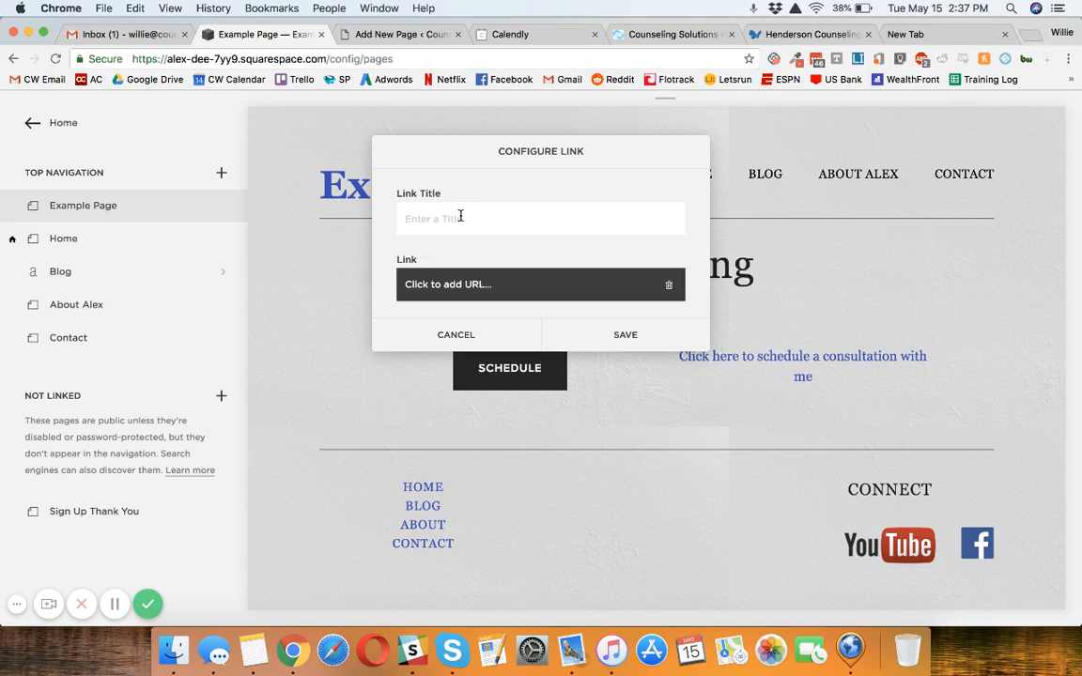
# Step: Title the navigation link "Schedule", point it to the copied Calendly URL in a new window, and test the saved item
pyautogui.write('Schedule')
pyautogui.click(512, 283)
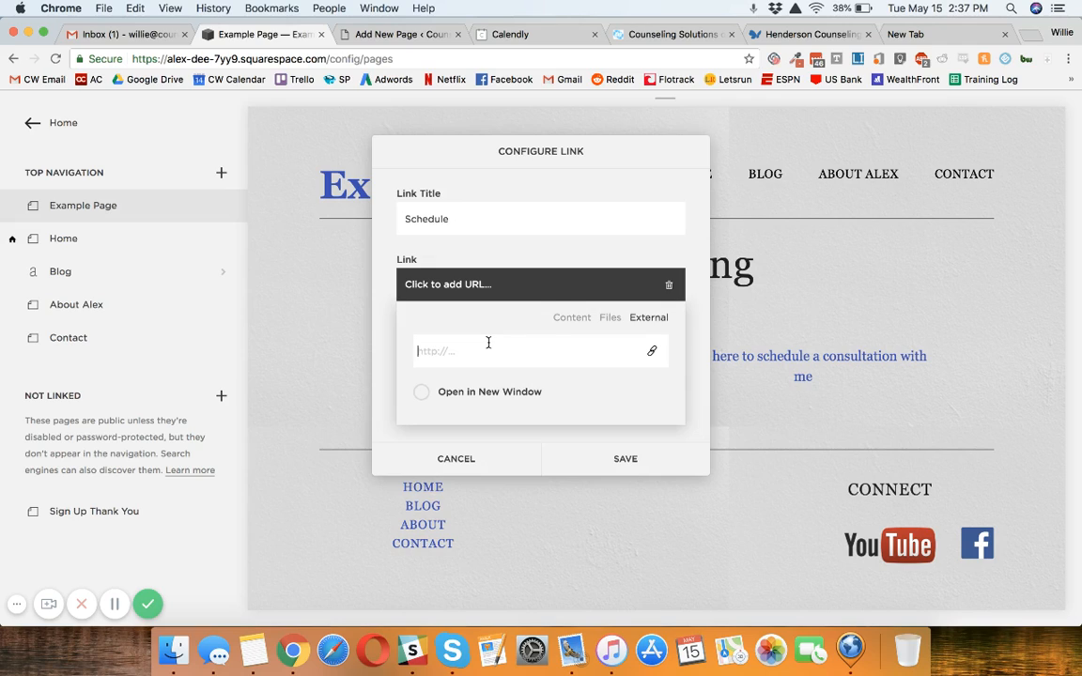
pyautogui.write('https://calendly.com/willie-2/15min')
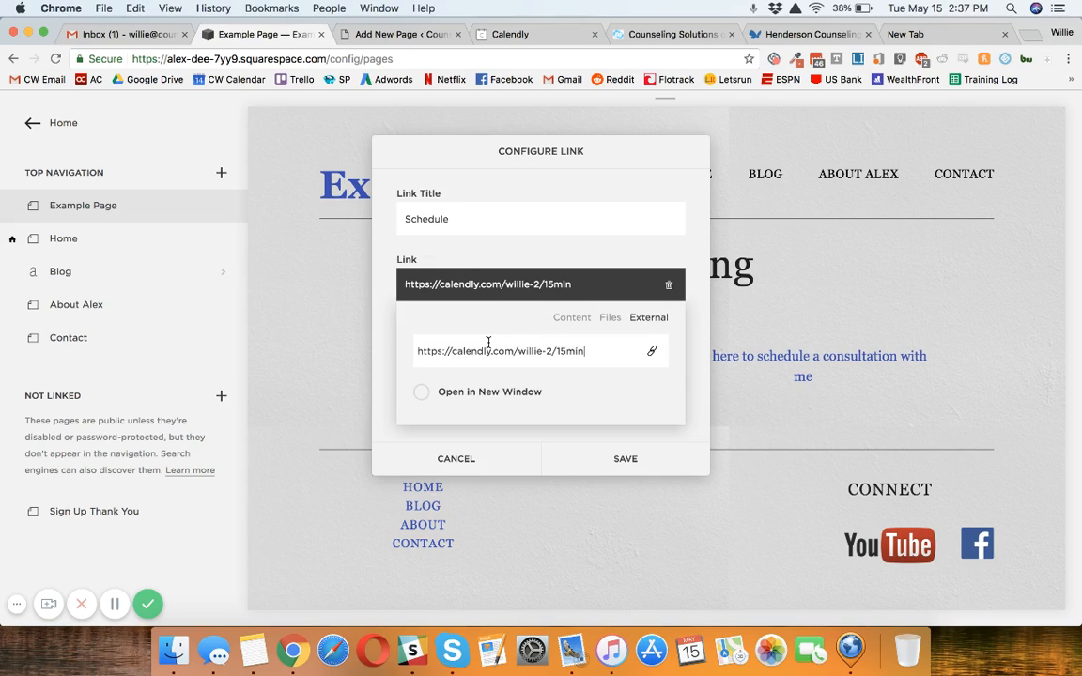
pyautogui.click(518, 395)
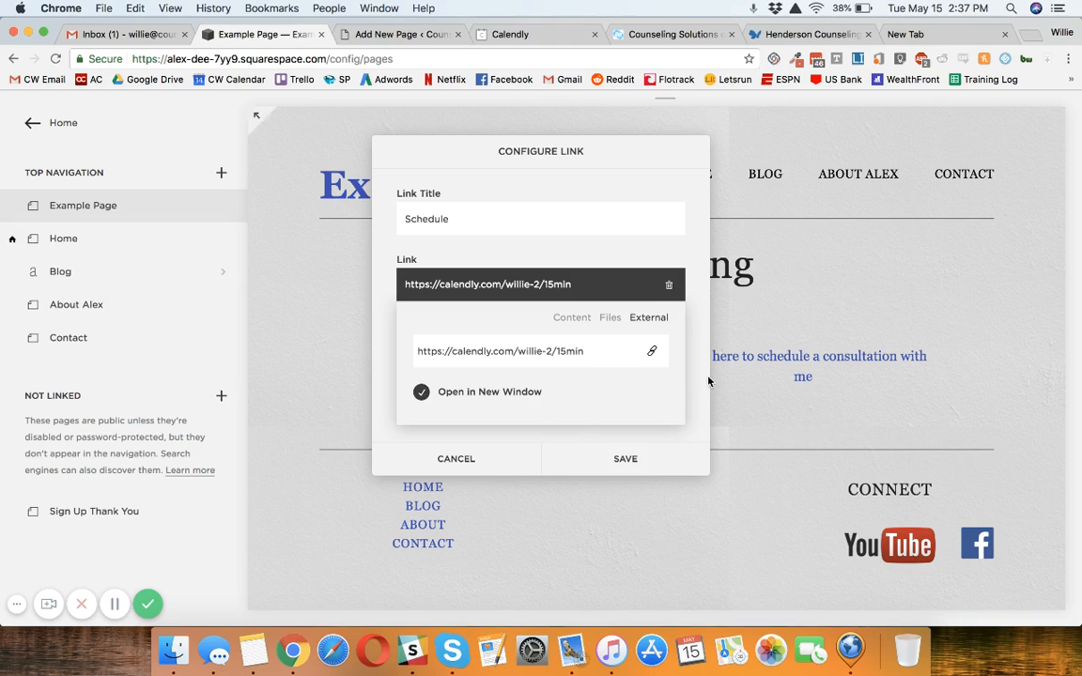
pyautogui.click(627, 335)
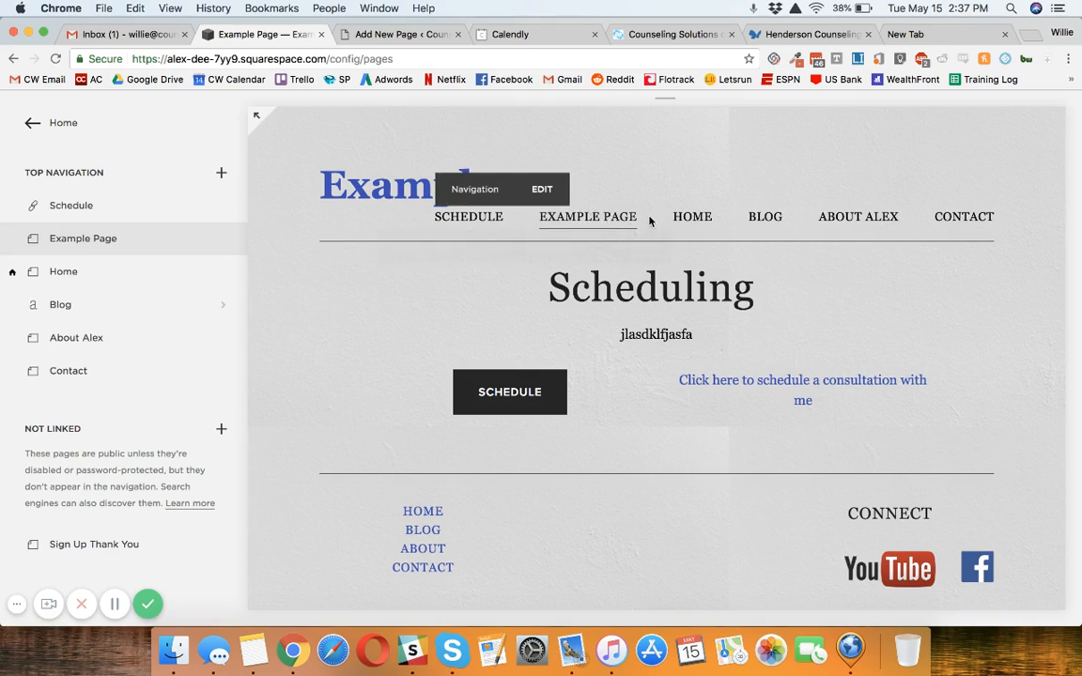
pyautogui.click(469, 217)
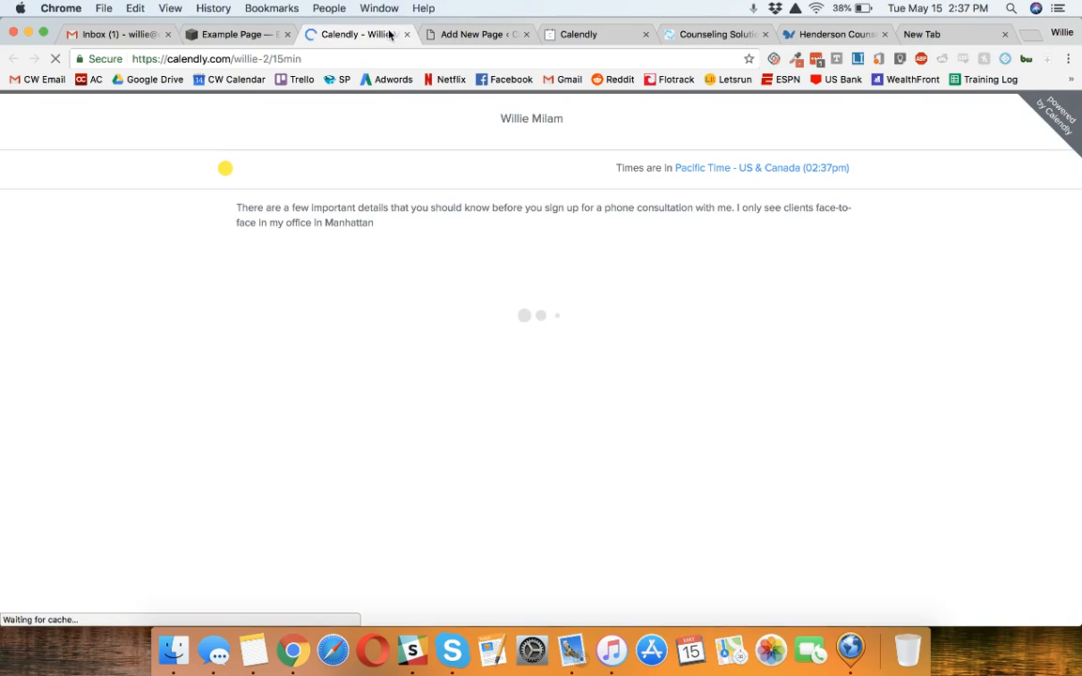
# Step: Close the Calendly booking tab and review the blank Link form for the top navigation without adding another item
pyautogui.press('super+w')
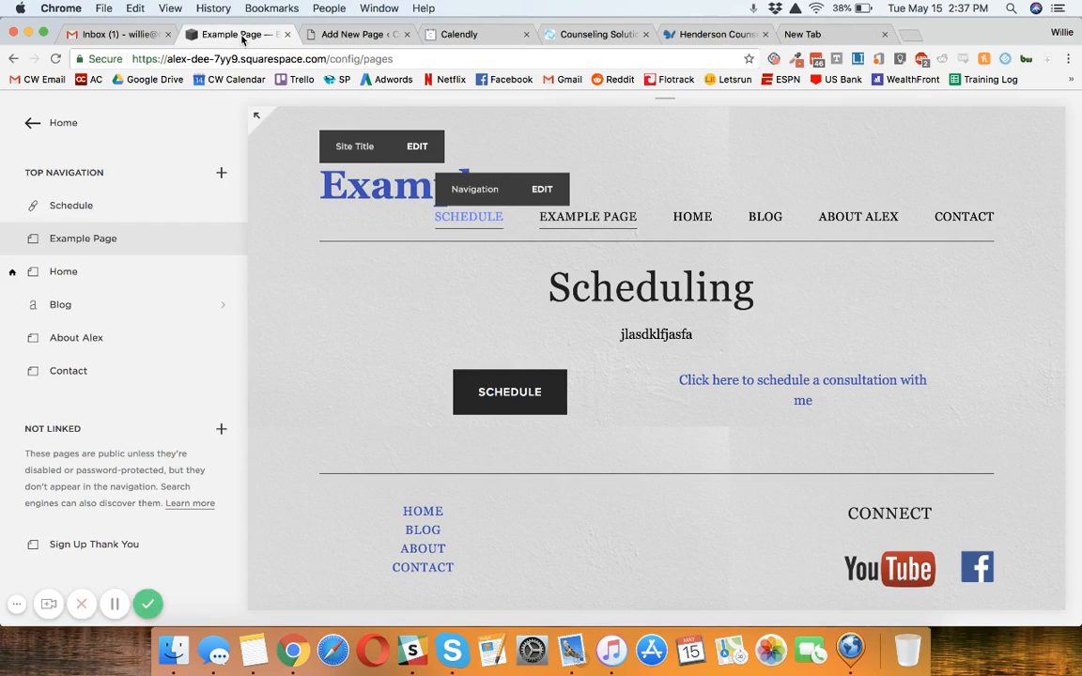
pyautogui.click(65, 125)
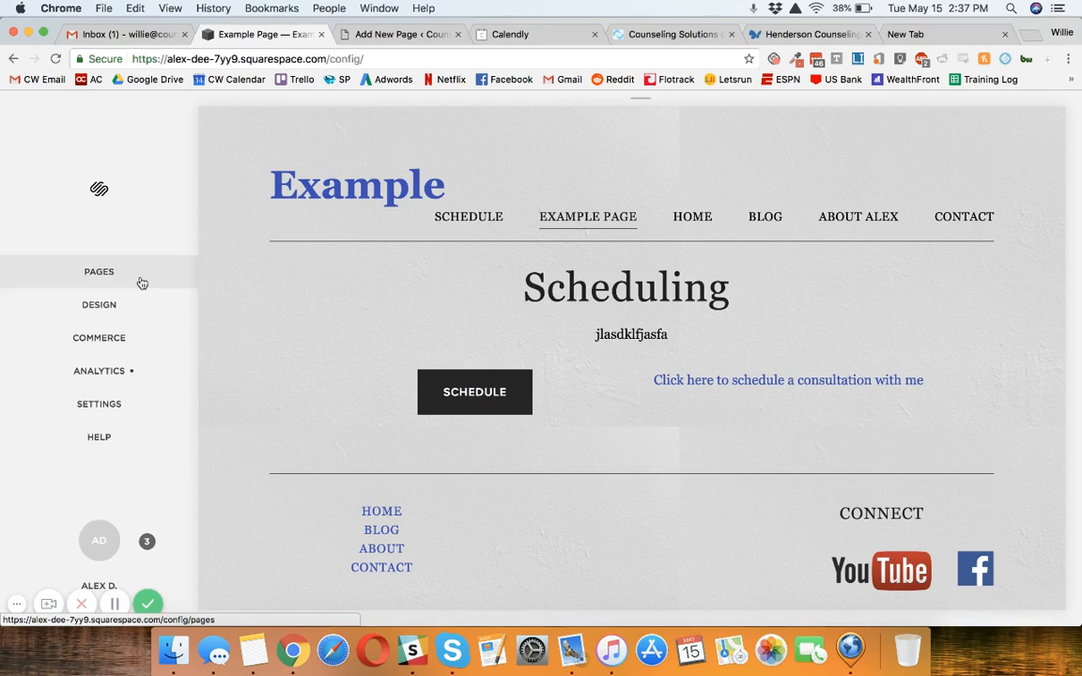
pyautogui.click(139, 281)
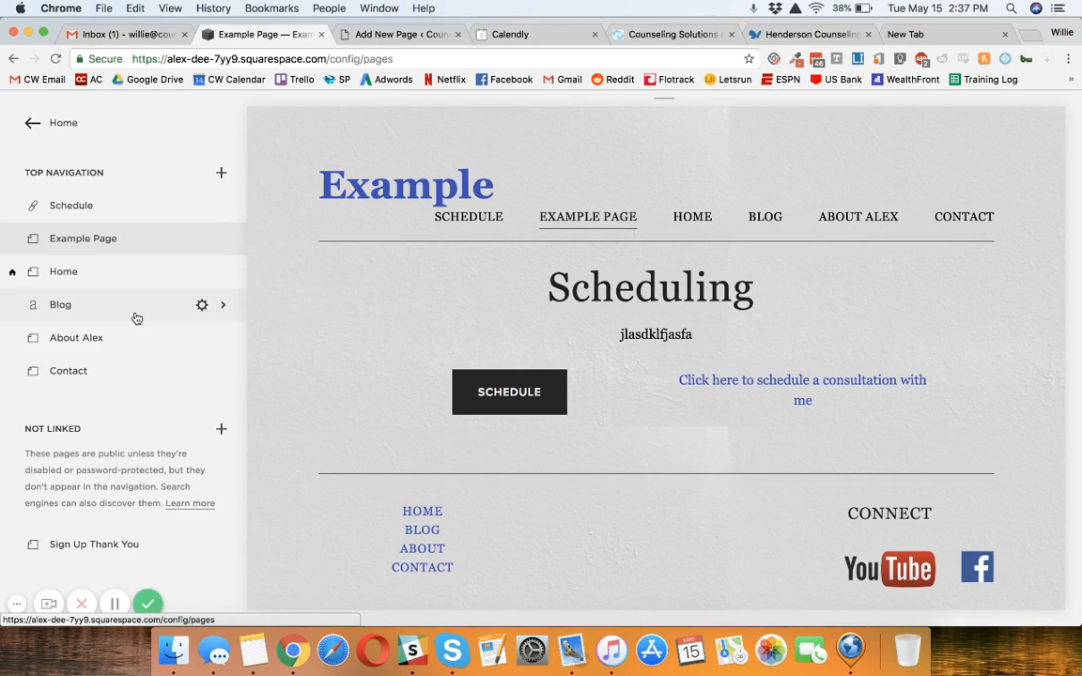
pyautogui.click(222, 175)
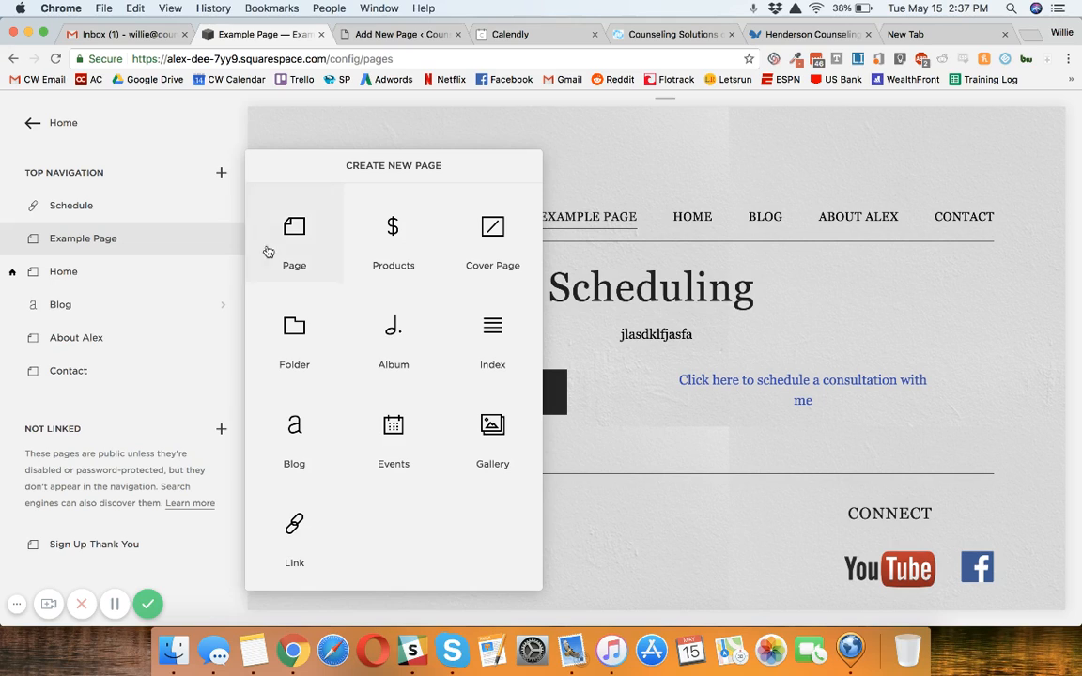
pyautogui.click(314, 530)
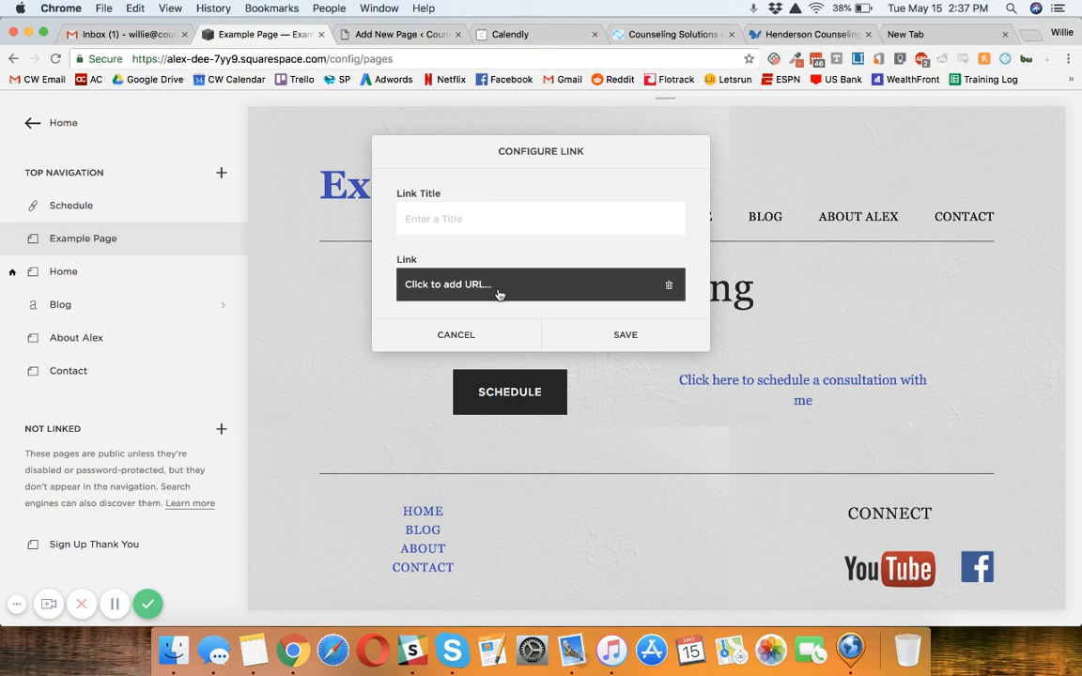
pyautogui.click(394, 331)
# Step: Move the Schedule link to the end of the top navigation, after Contact
pyautogui.moveTo(123, 209); pyautogui.dragTo(126, 382)
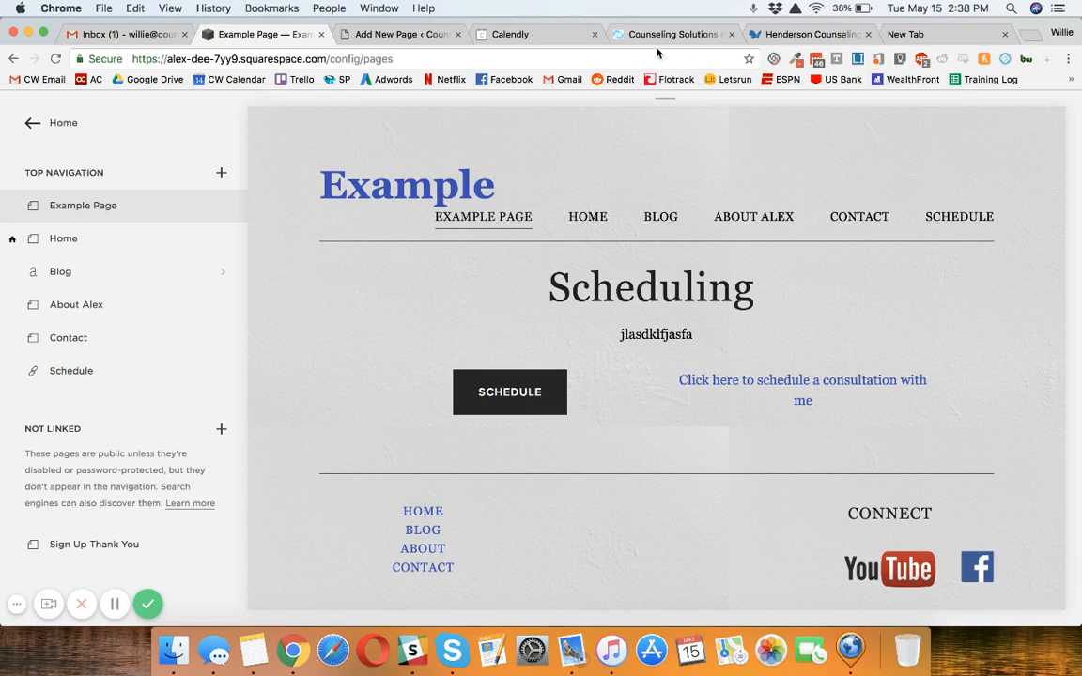
# Step: Copy the URL of the Henderson Counseling Services client portal page
pyautogui.click(785, 35)
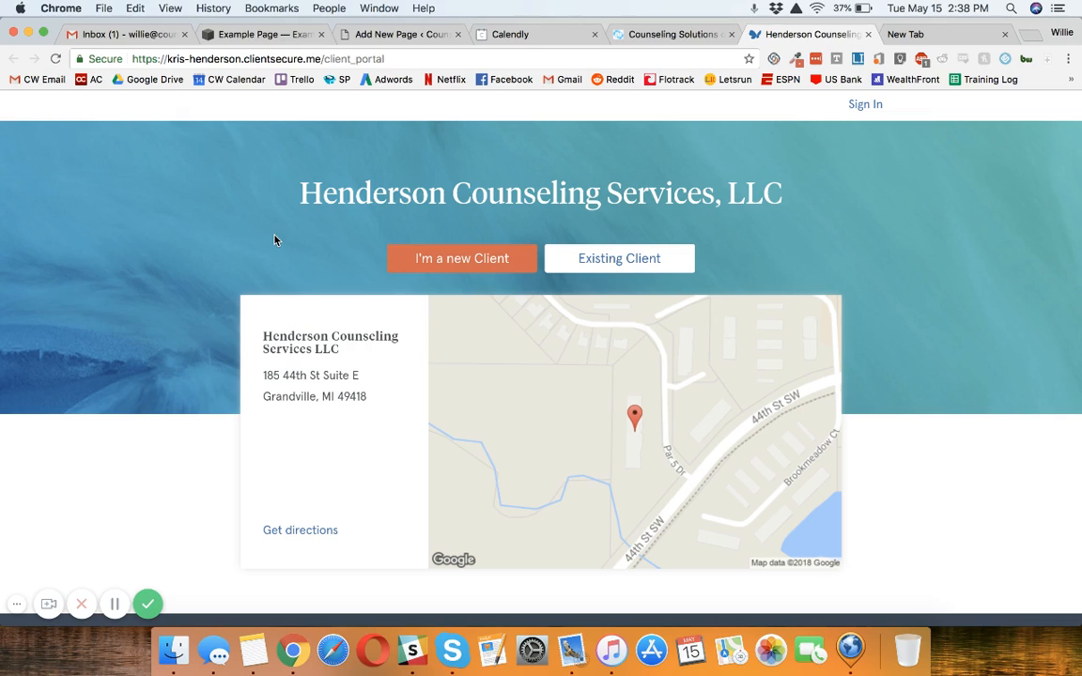
pyautogui.click(470, 55)
pyautogui.click(475, 34)
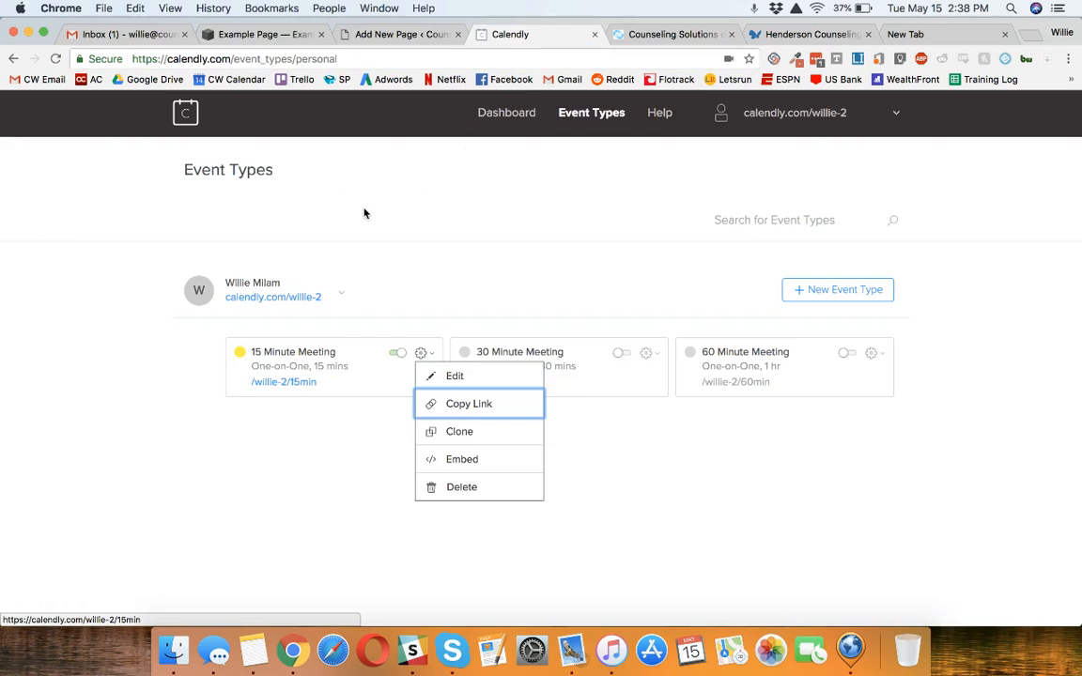
pyautogui.click(809, 35)
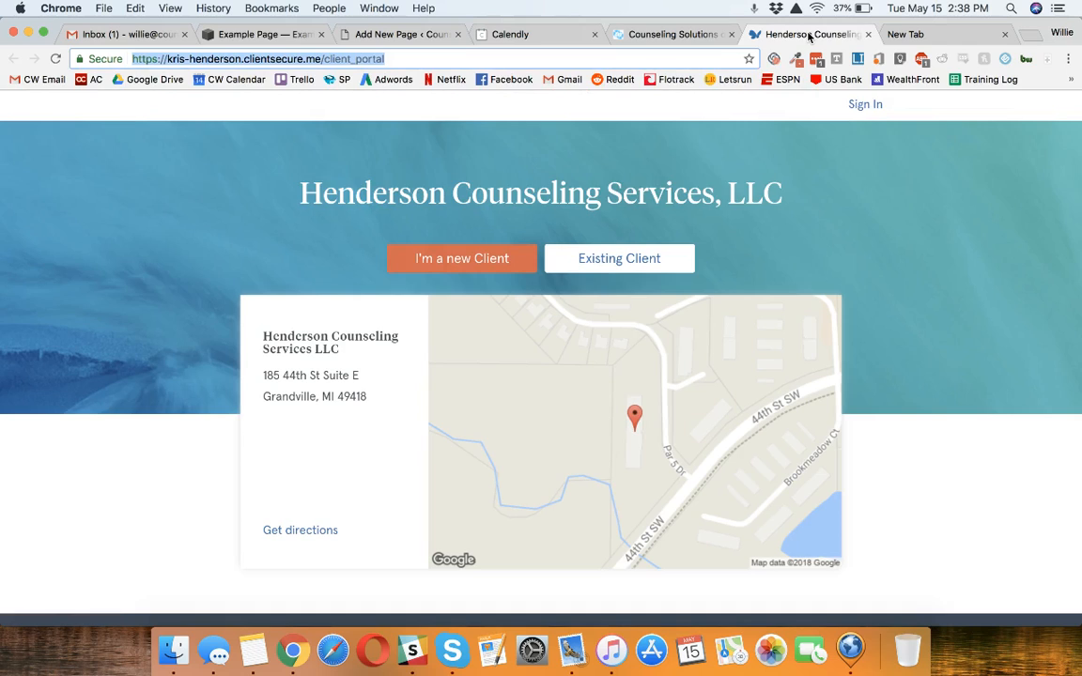
pyautogui.click(223, 282)
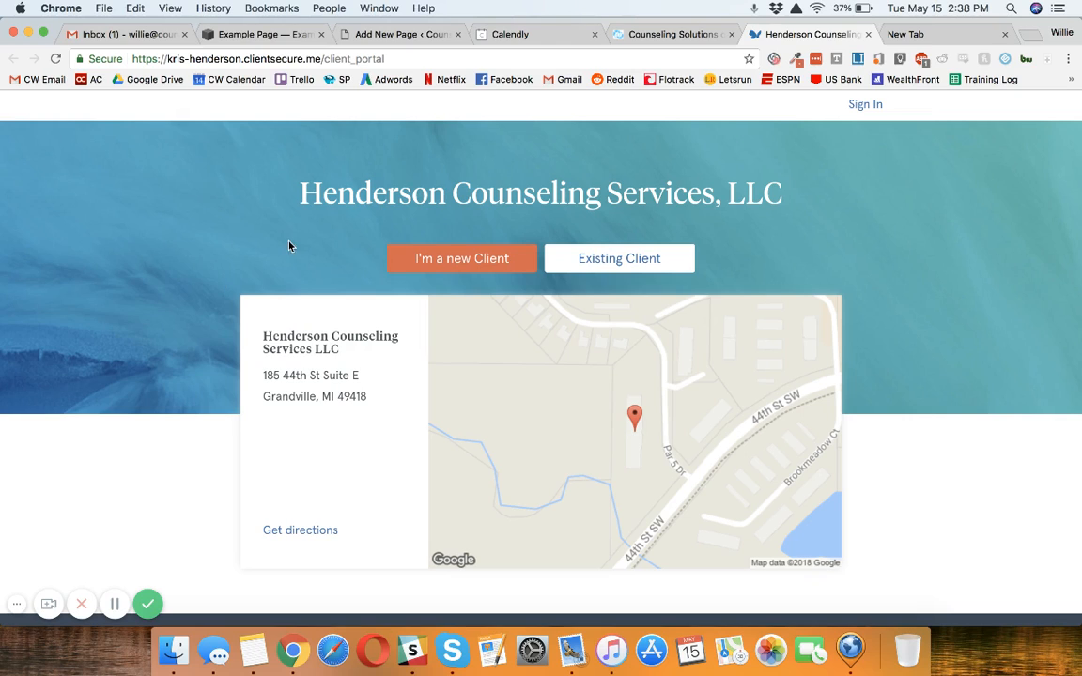
pyautogui.click(353, 59)
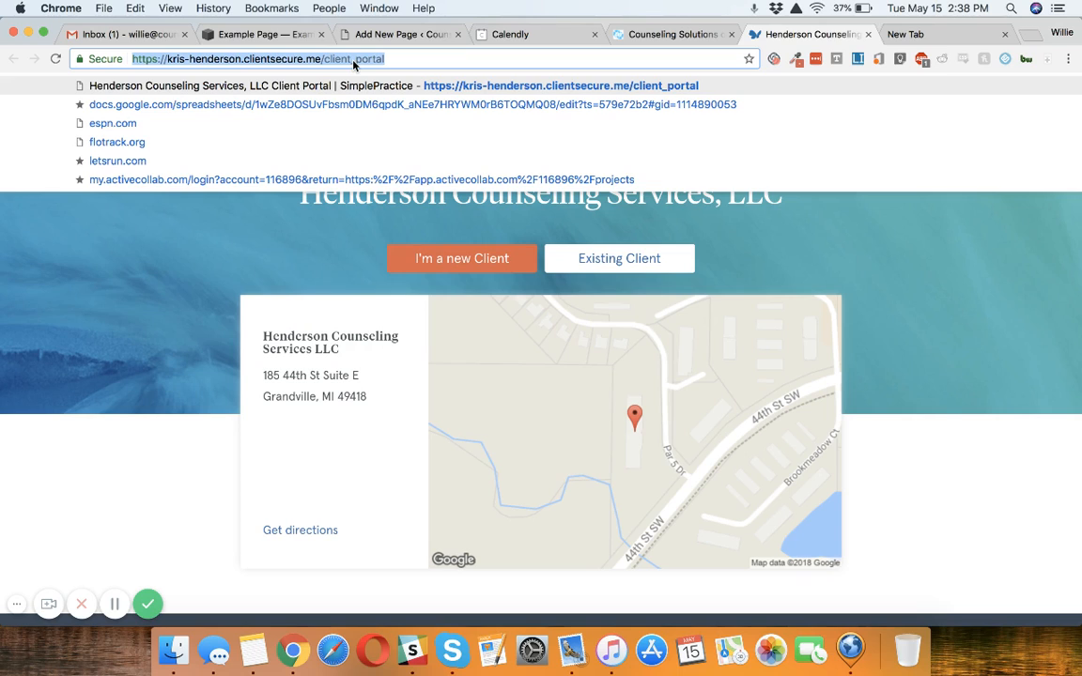
pyautogui.click(198, 343)
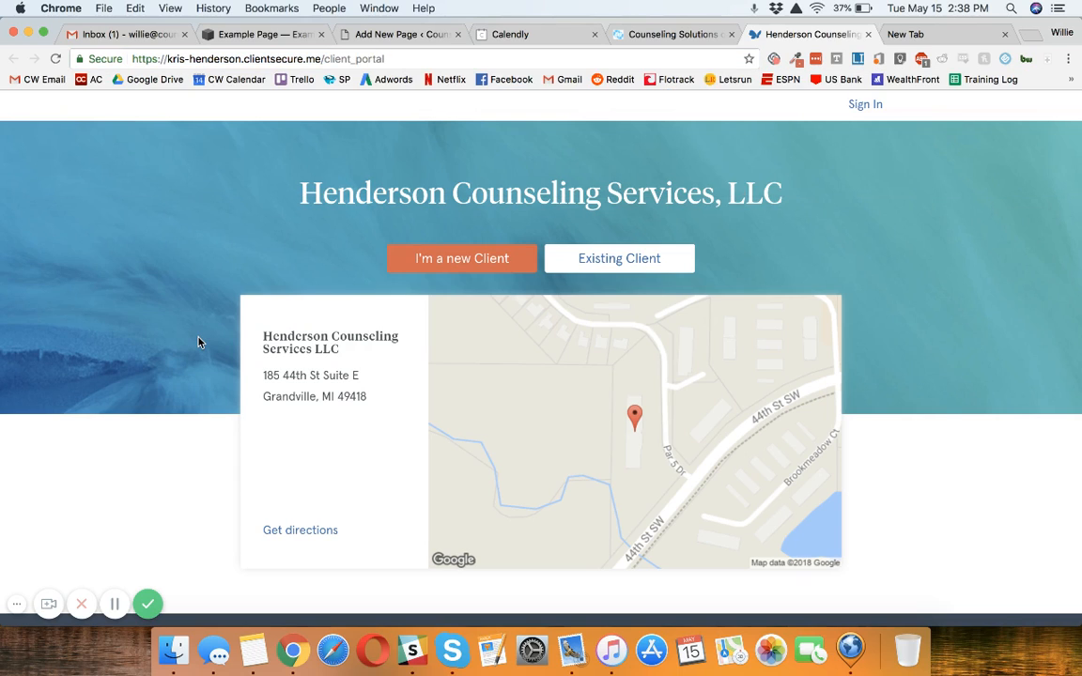
pyautogui.click(317, 60)
pyautogui.press('super+c')
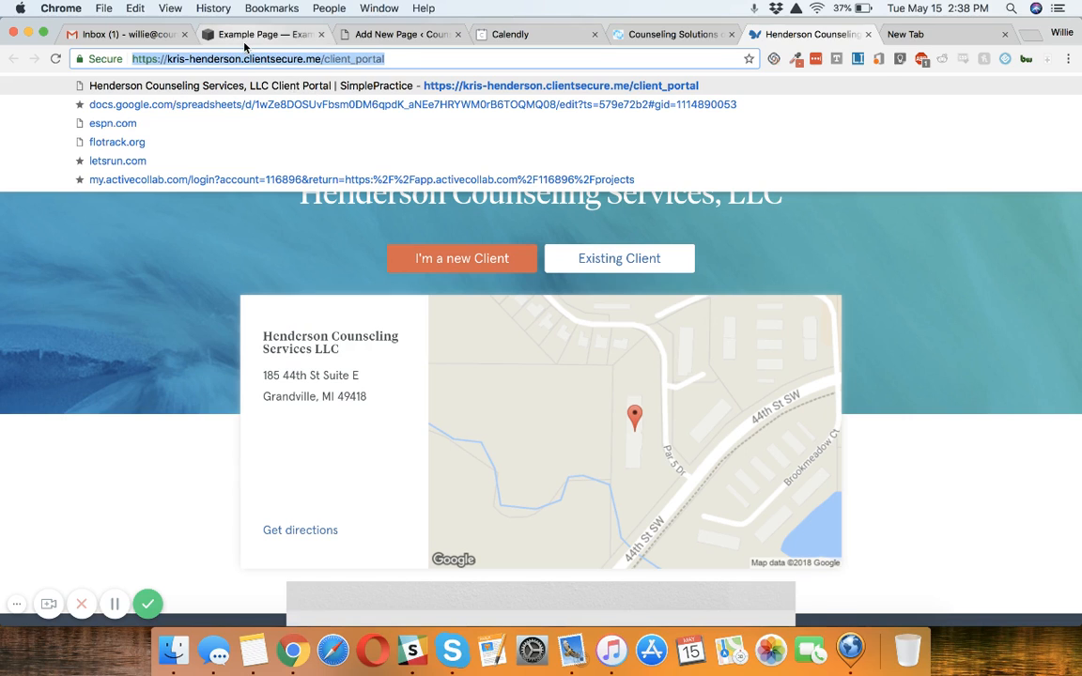
# Step: Switch to the WordPress Add New Page editor and enter the centred text "Schedule Now" in the page body
pyautogui.click(220, 39)
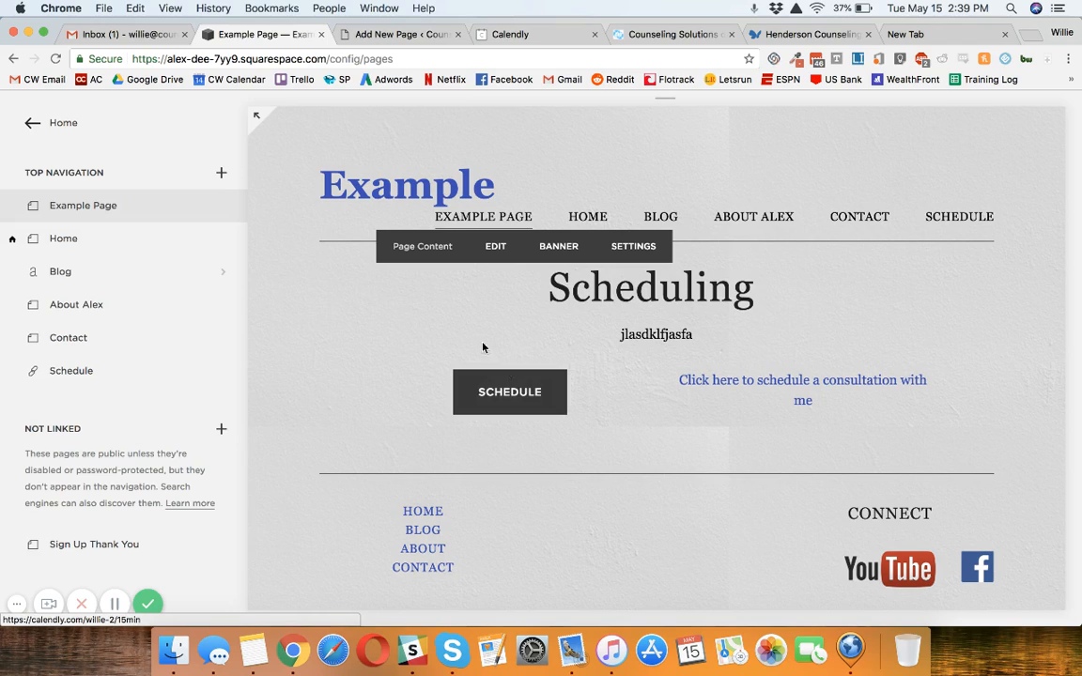
pyautogui.click(406, 35)
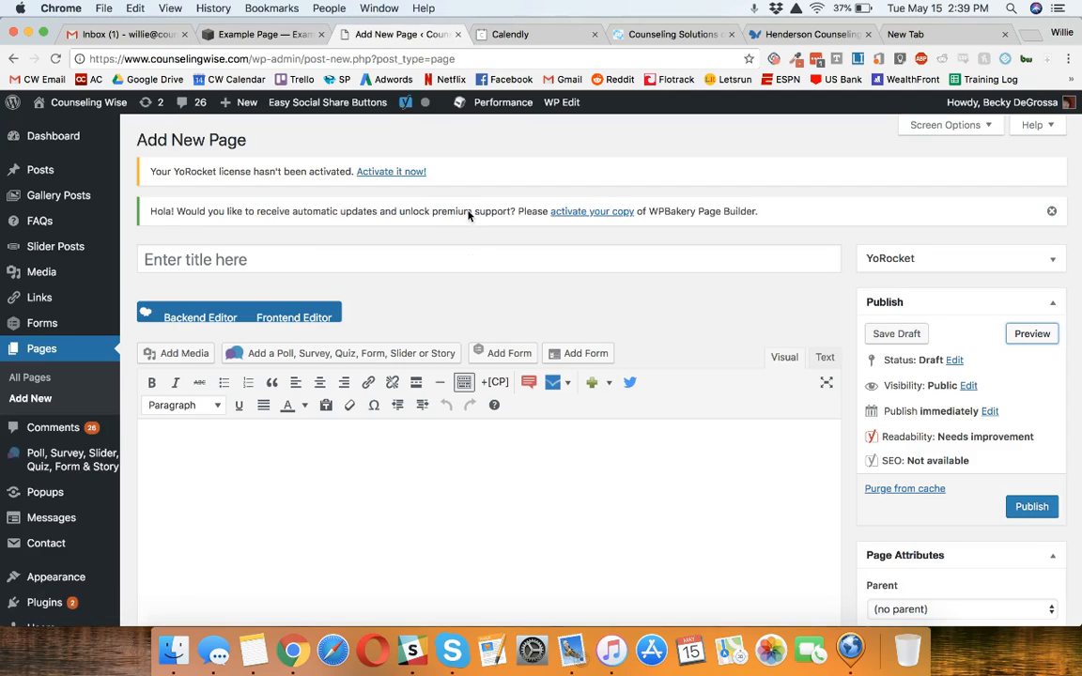
pyautogui.scroll(-5, 469, 261)
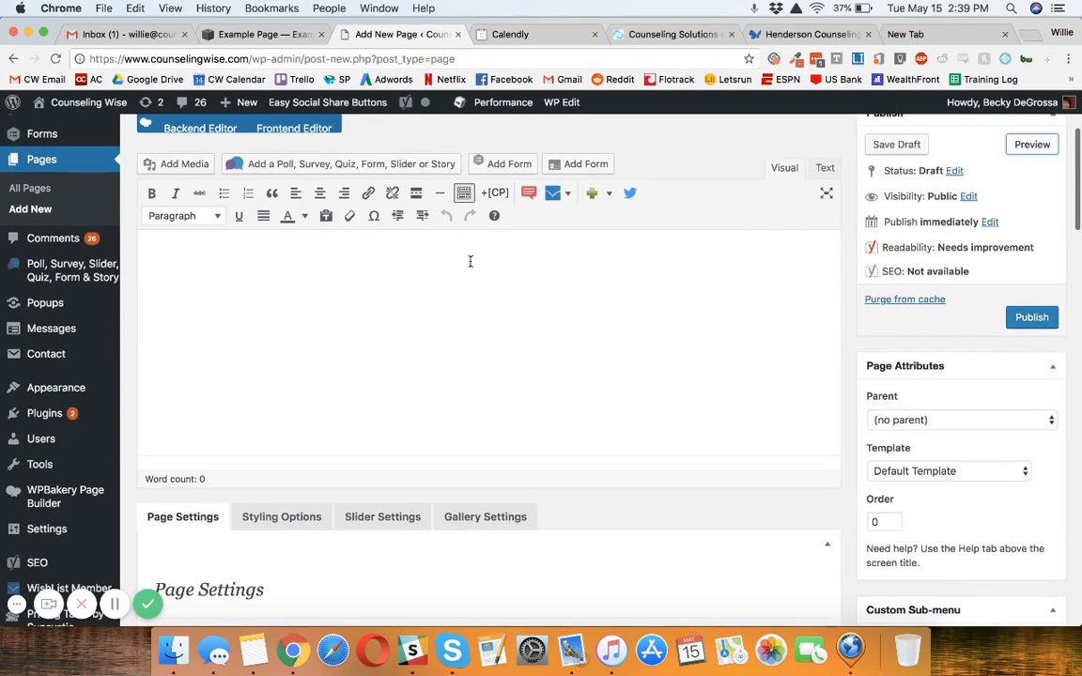
pyautogui.click(471, 261)
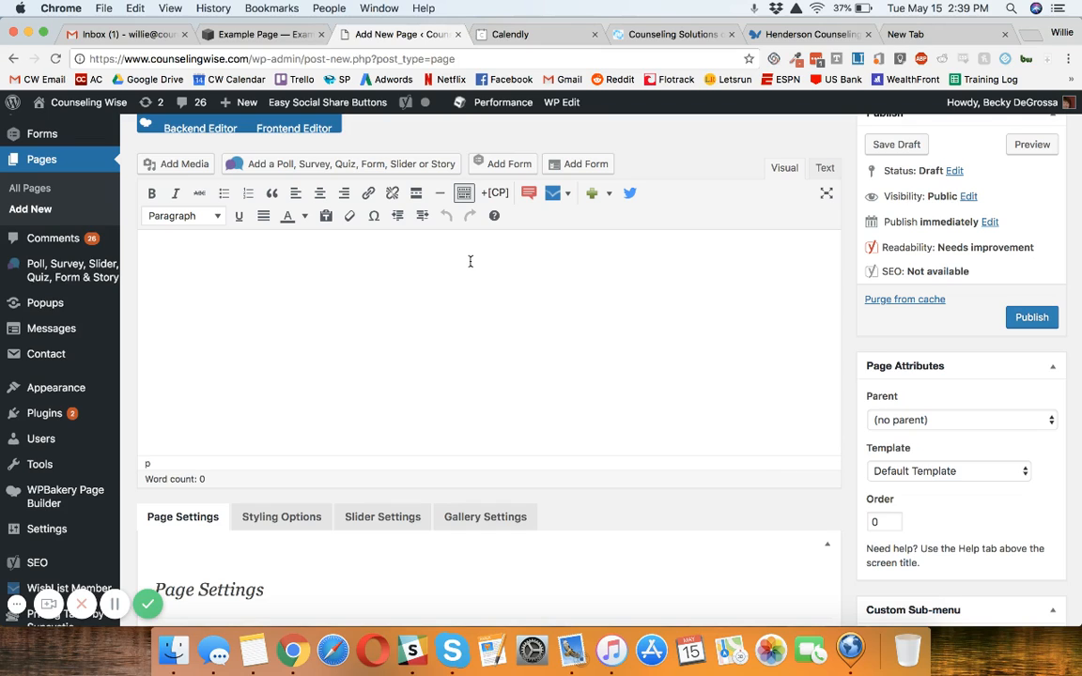
pyautogui.scroll(1, 401, 316)
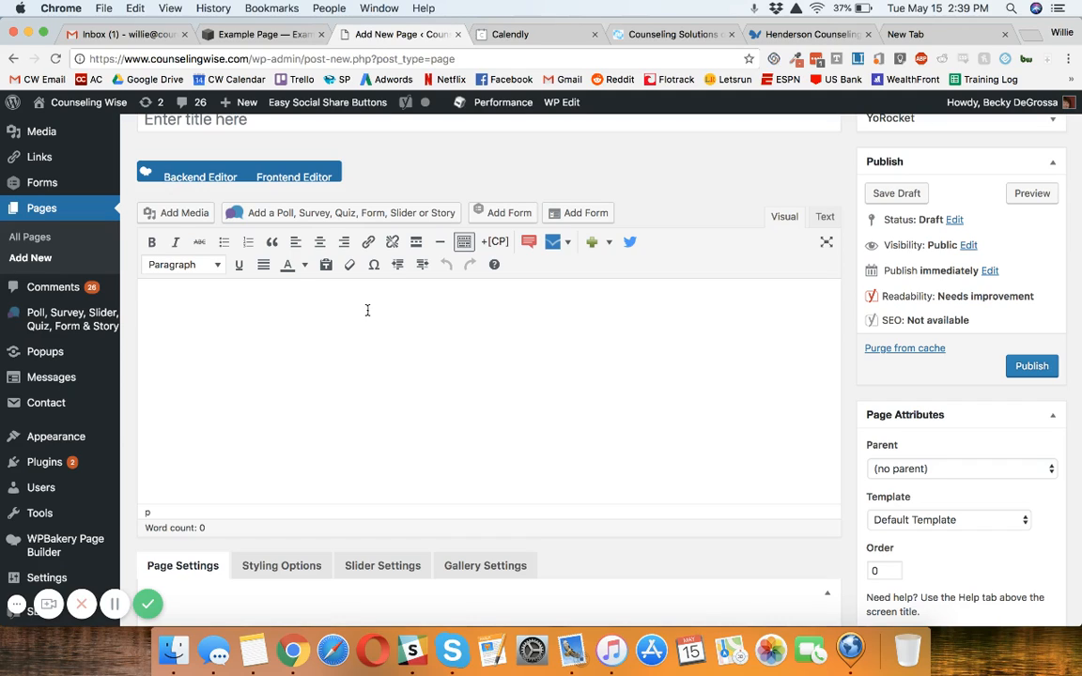
pyautogui.click(320, 242)
pyautogui.write('Schedule ')
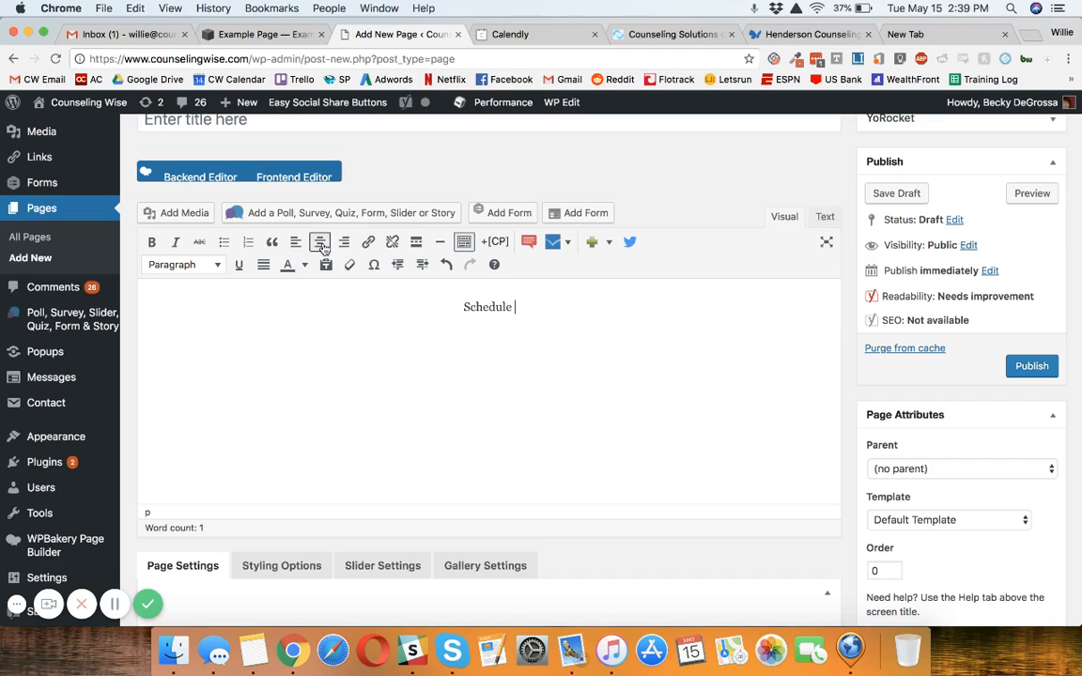
pyautogui.write('Now')
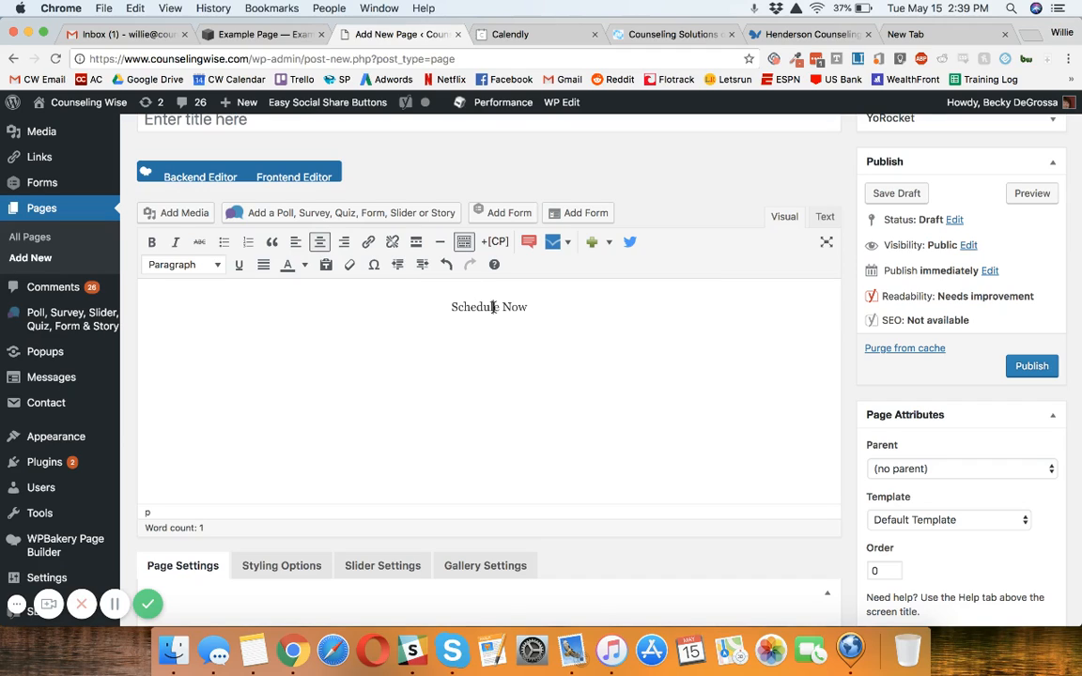
# Step: Link the "Schedule Now" text to the copied client portal URL and have it open in a new tab
pyautogui.tripleClick(493, 308)
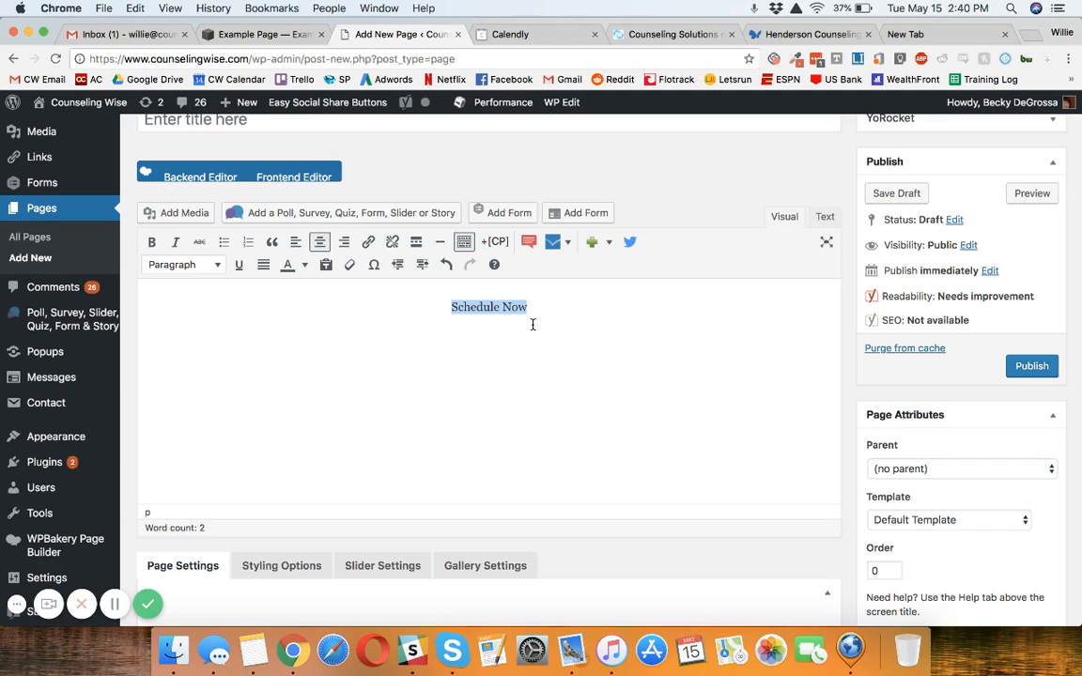
pyautogui.click(373, 245)
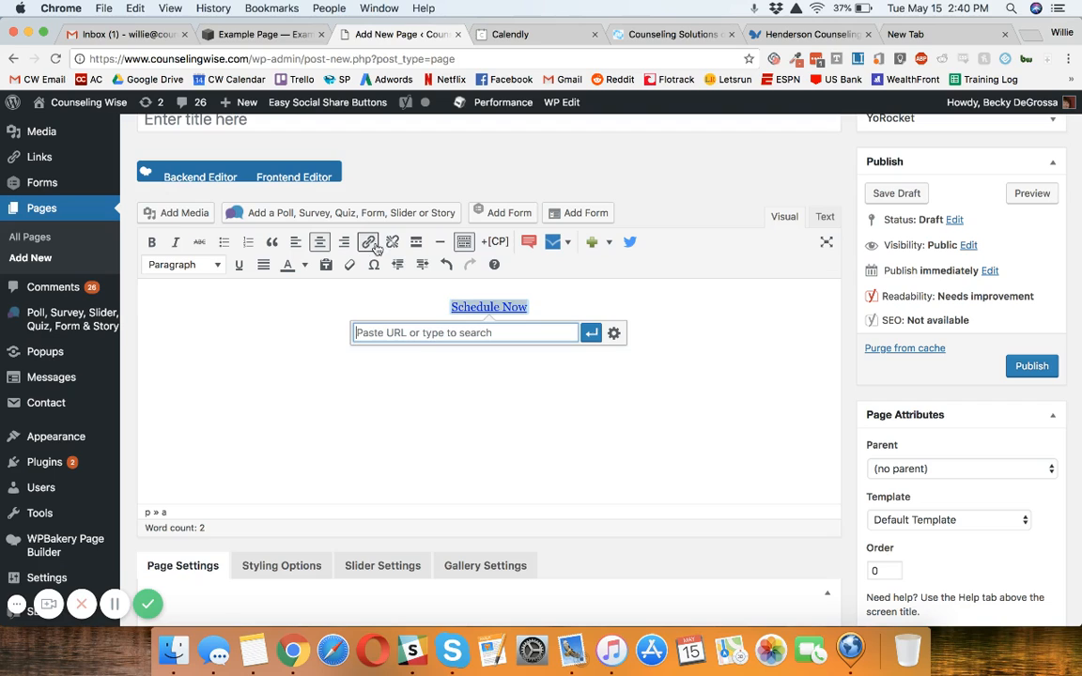
pyautogui.click(614, 335)
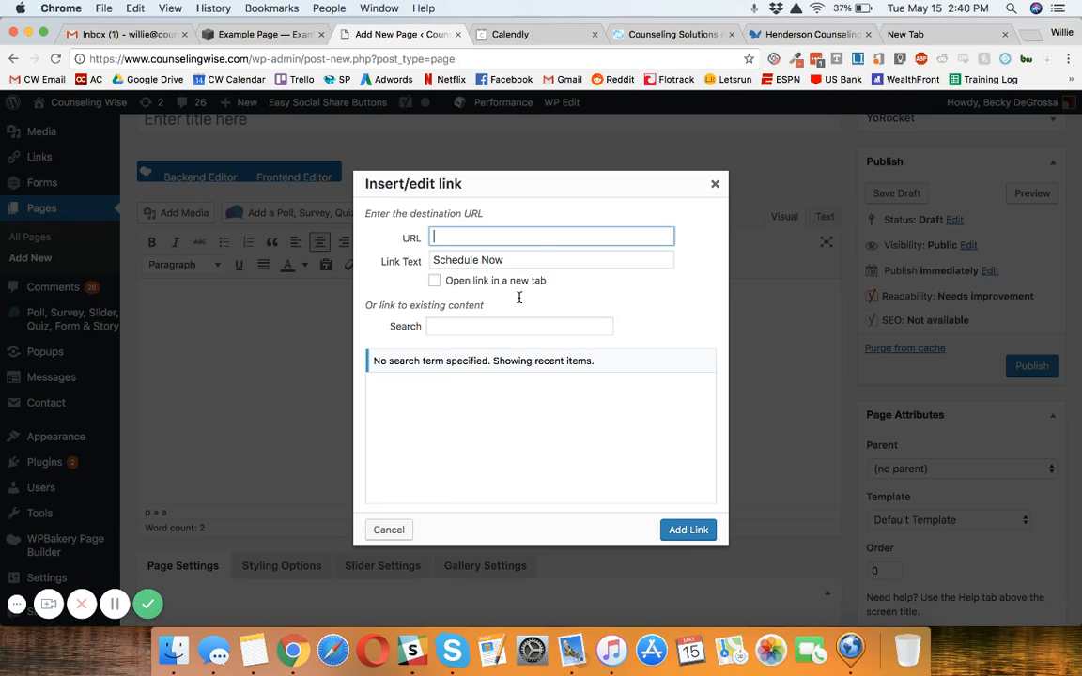
pyautogui.click(469, 241)
pyautogui.press('super+v')
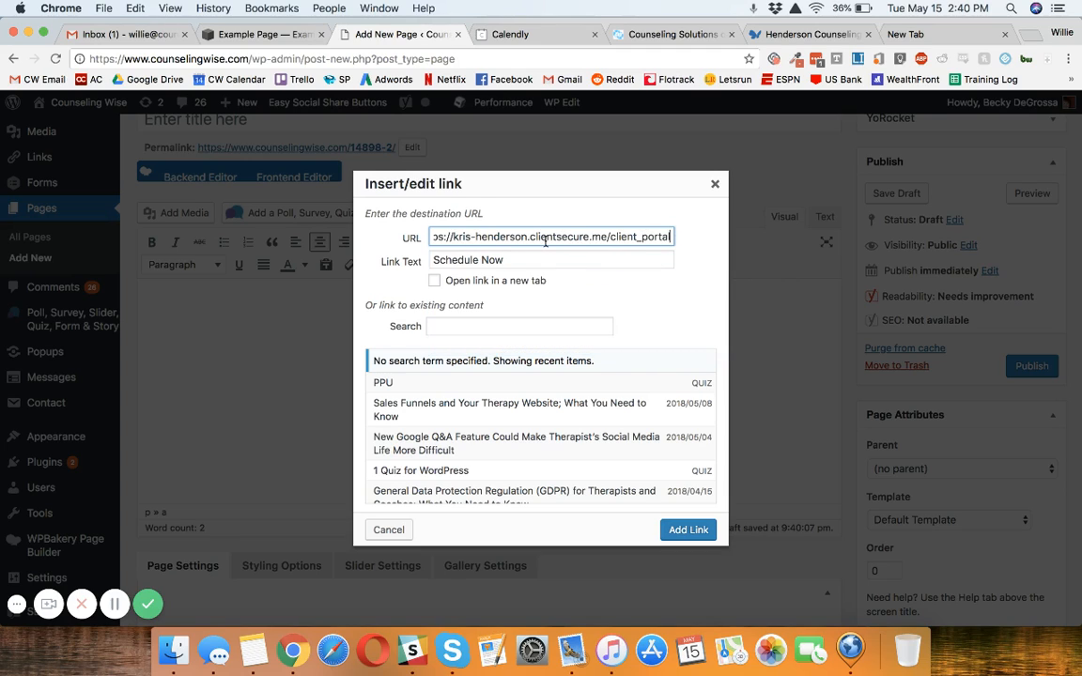
pyautogui.click(510, 279)
pyautogui.click(673, 535)
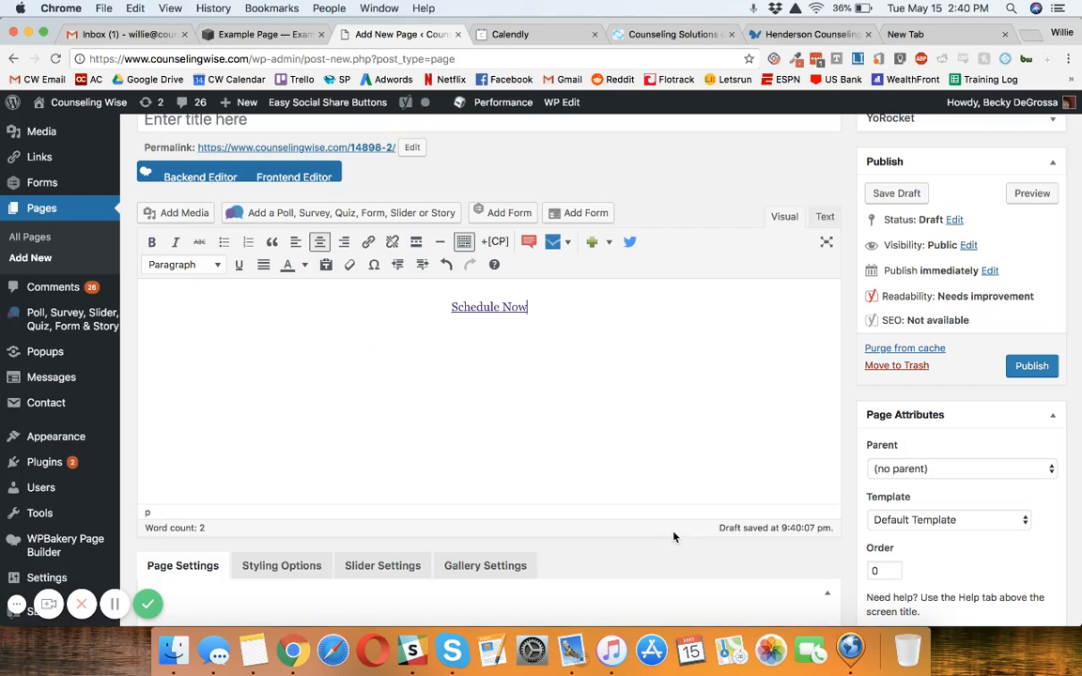
pyautogui.click(614, 484)
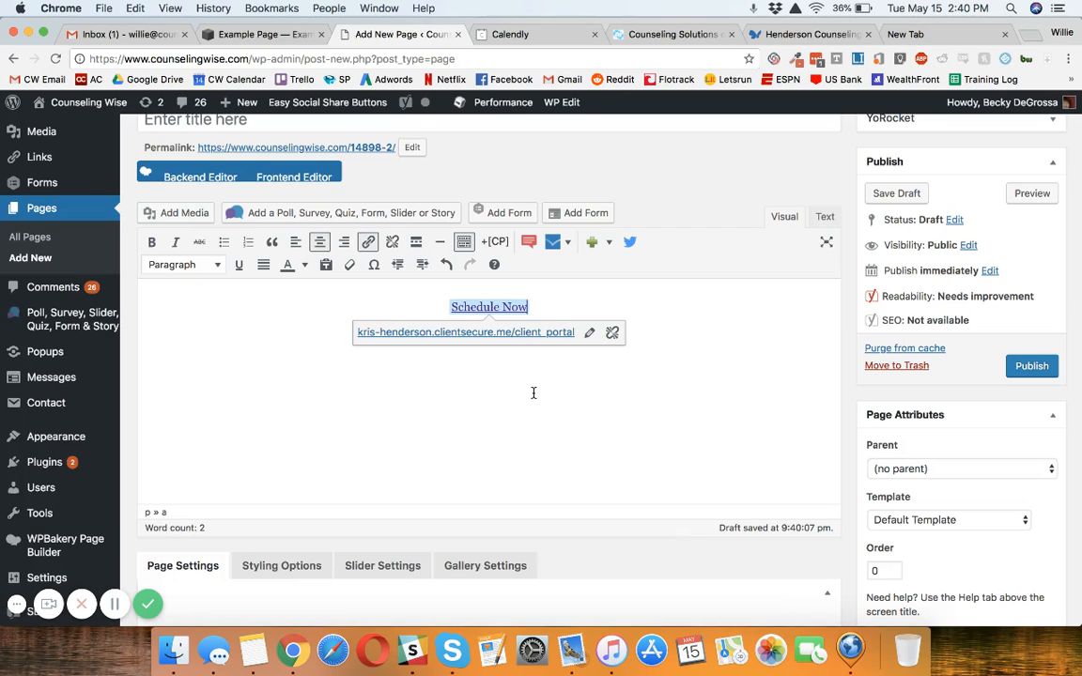
# Step: Review the Buttons shortcode options for a spot below the "Schedule Now" link and close them without inserting a button
pyautogui.click(537, 308)
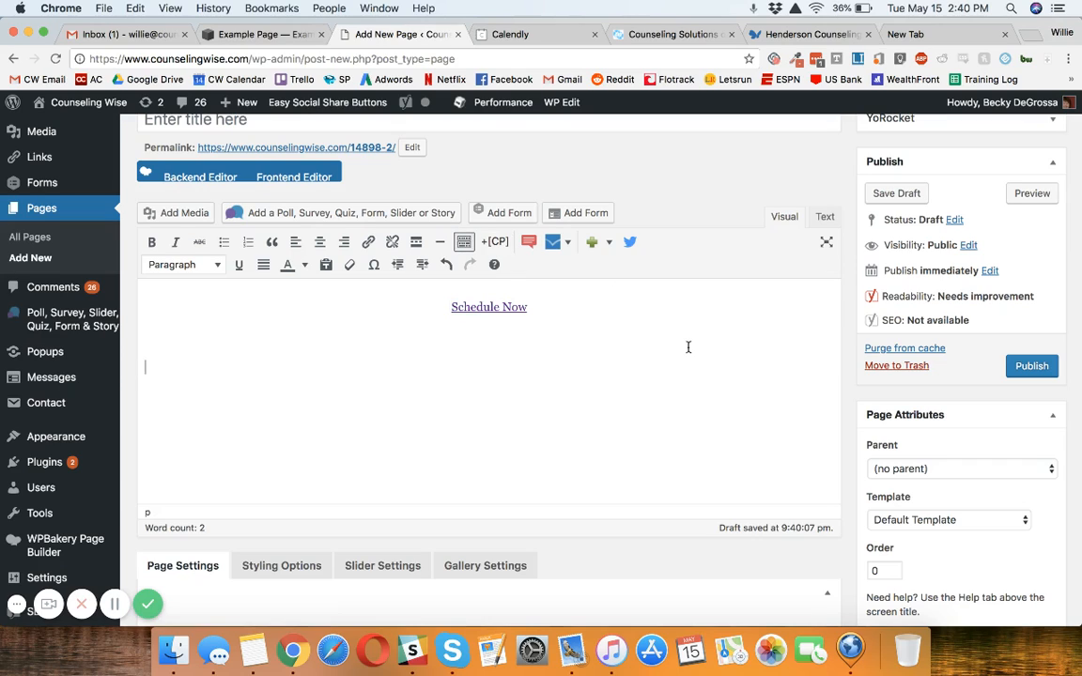
pyautogui.click(607, 244)
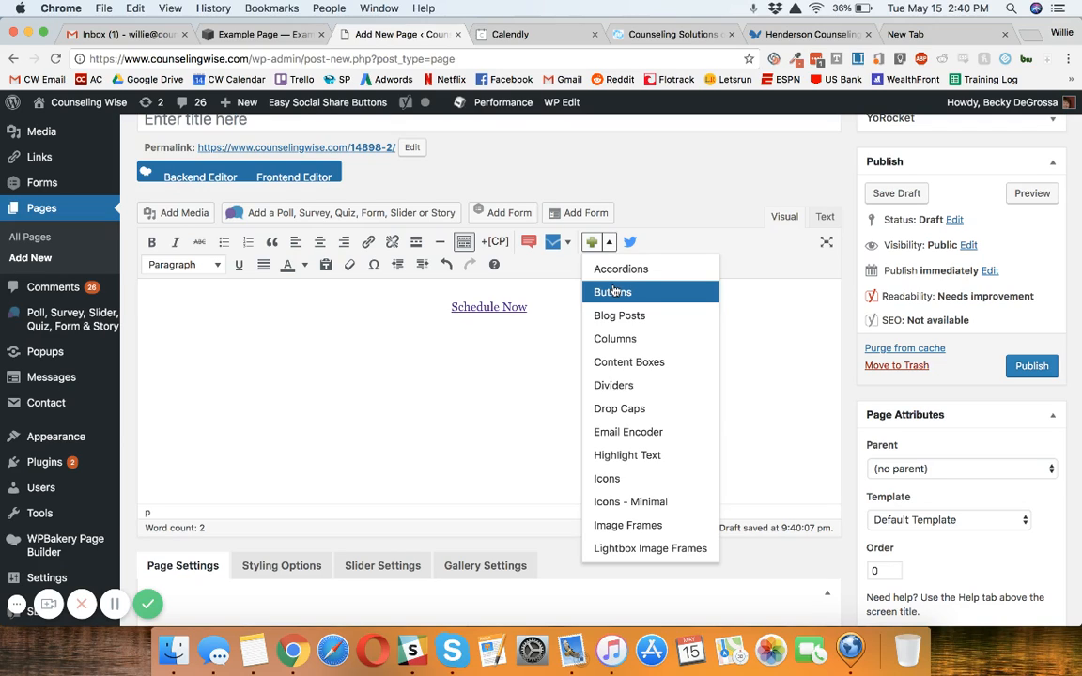
pyautogui.click(612, 293)
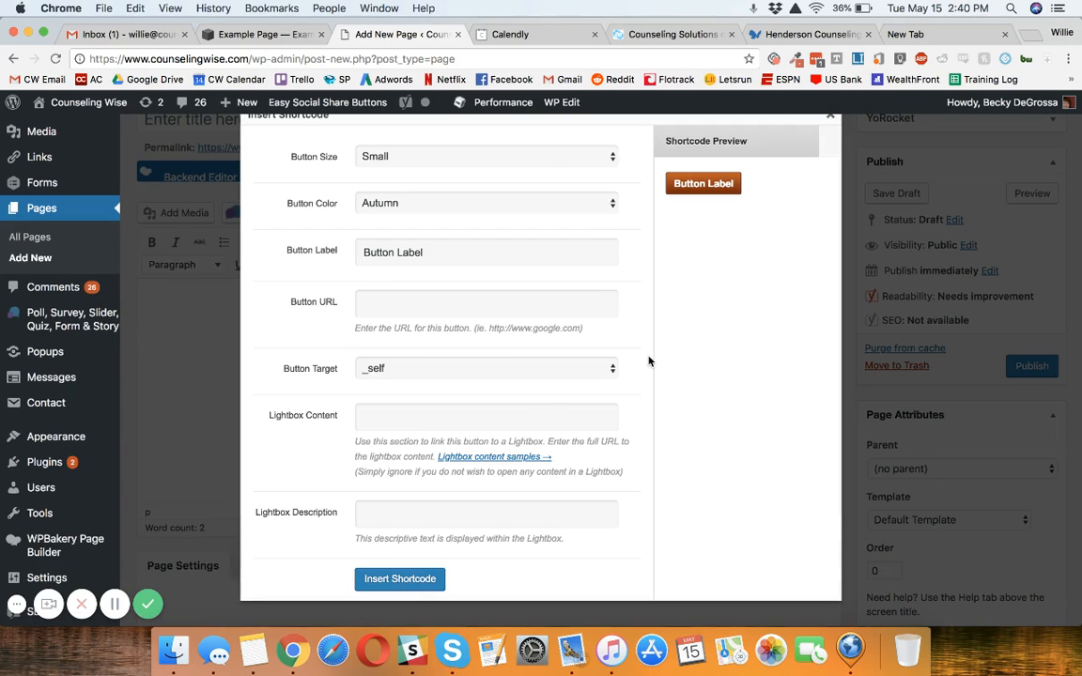
pyautogui.click(911, 294)
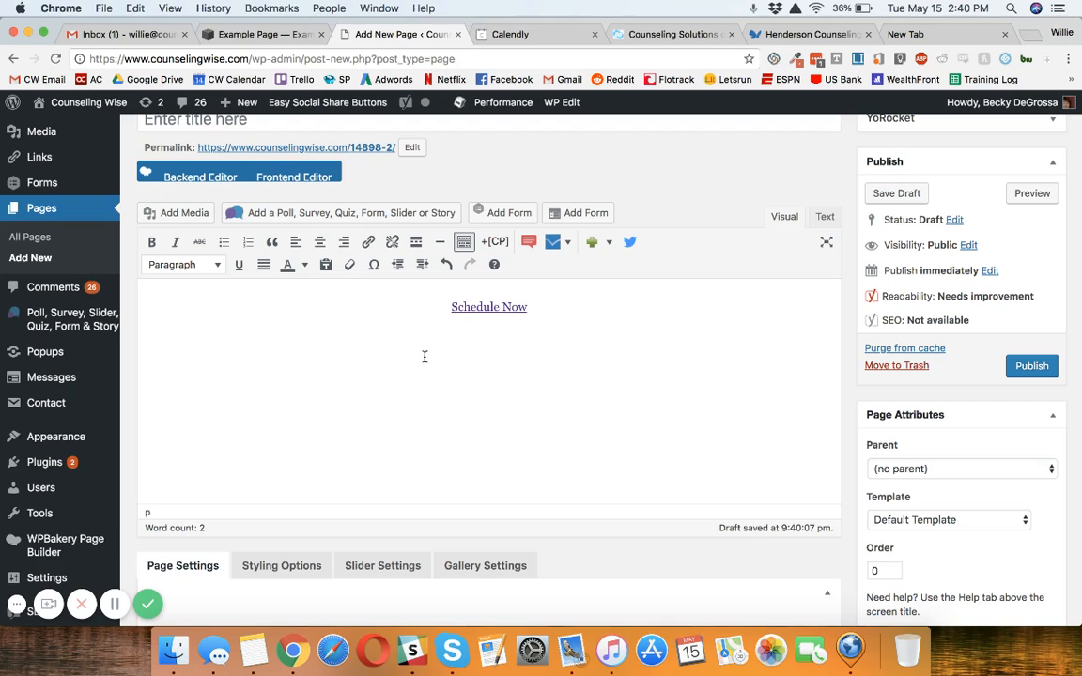
# Step: Preview the WordPress page, test the "Schedule Now" link, and close the client portal tab it opens
pyautogui.scroll(-1, 466, 314)
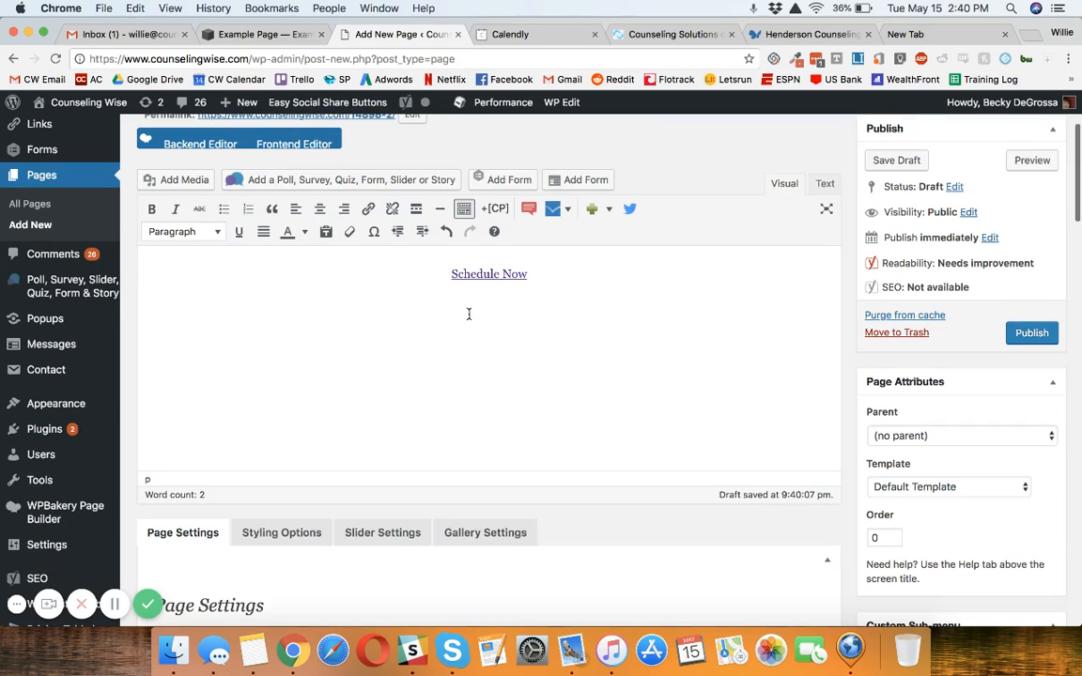
pyautogui.scroll(4, 468, 317)
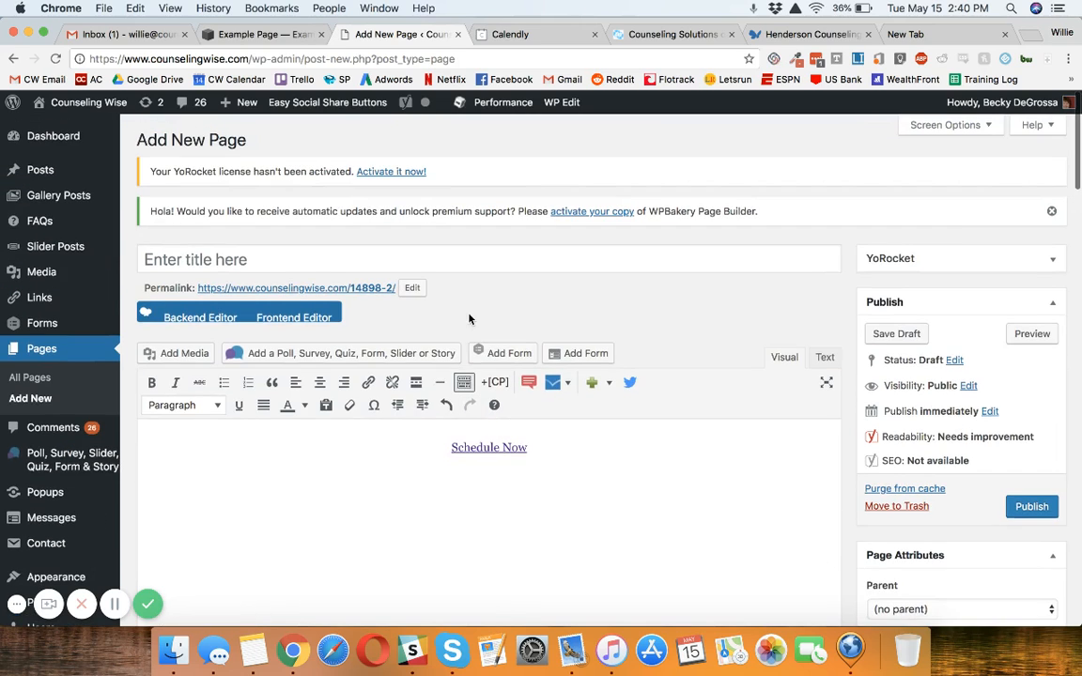
pyautogui.click(1032, 335)
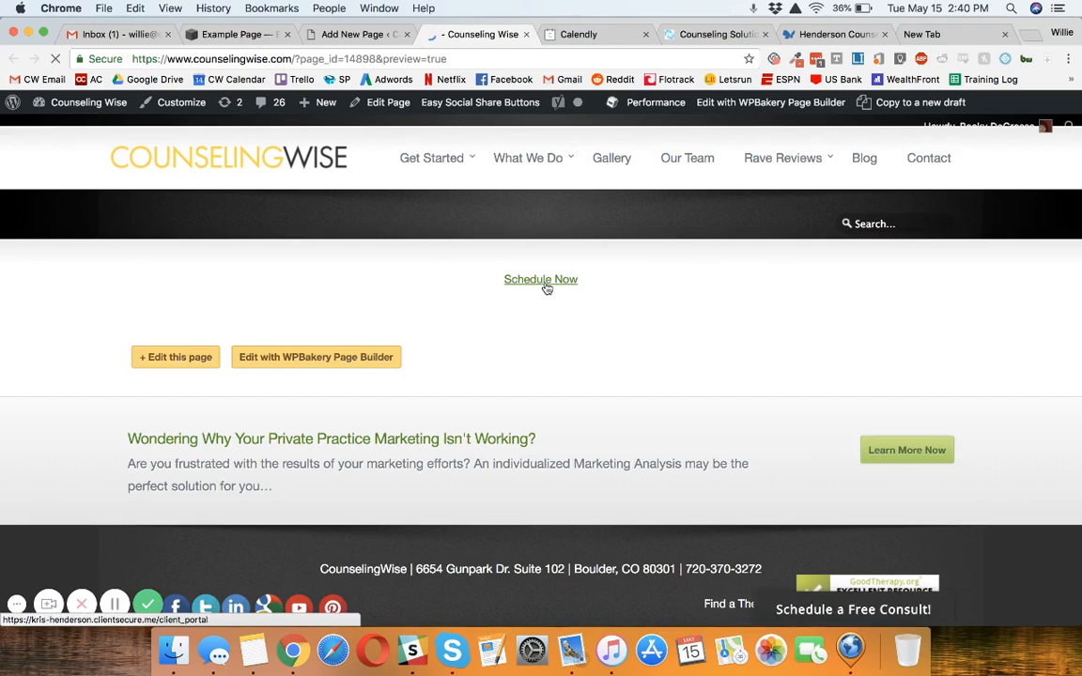
pyautogui.click(547, 281)
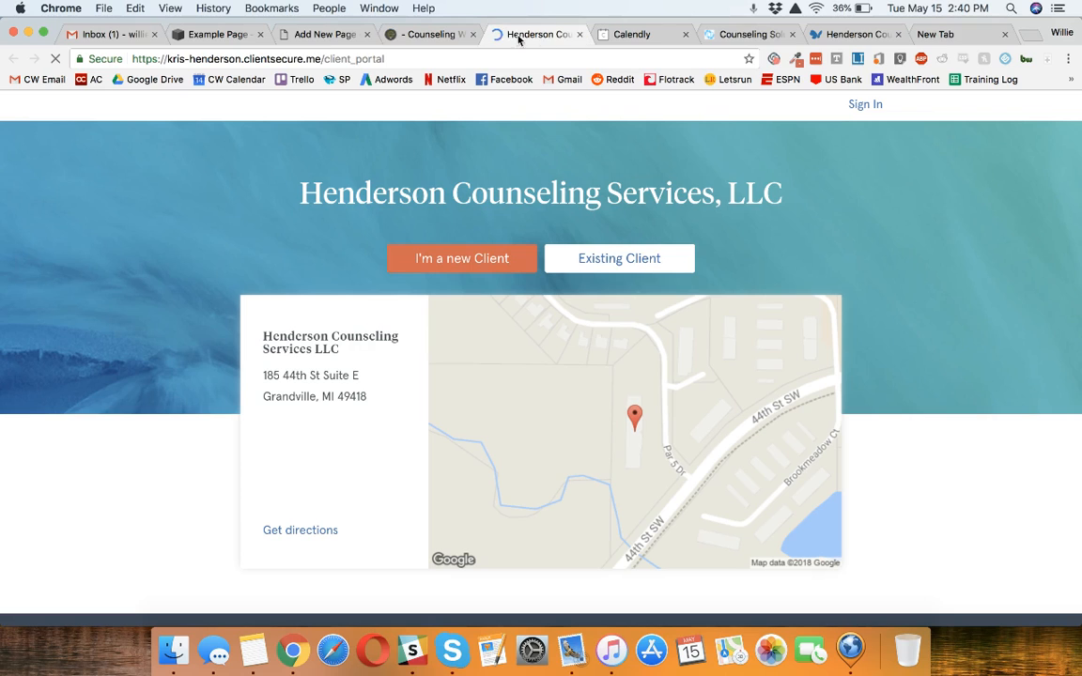
pyautogui.click(581, 35)
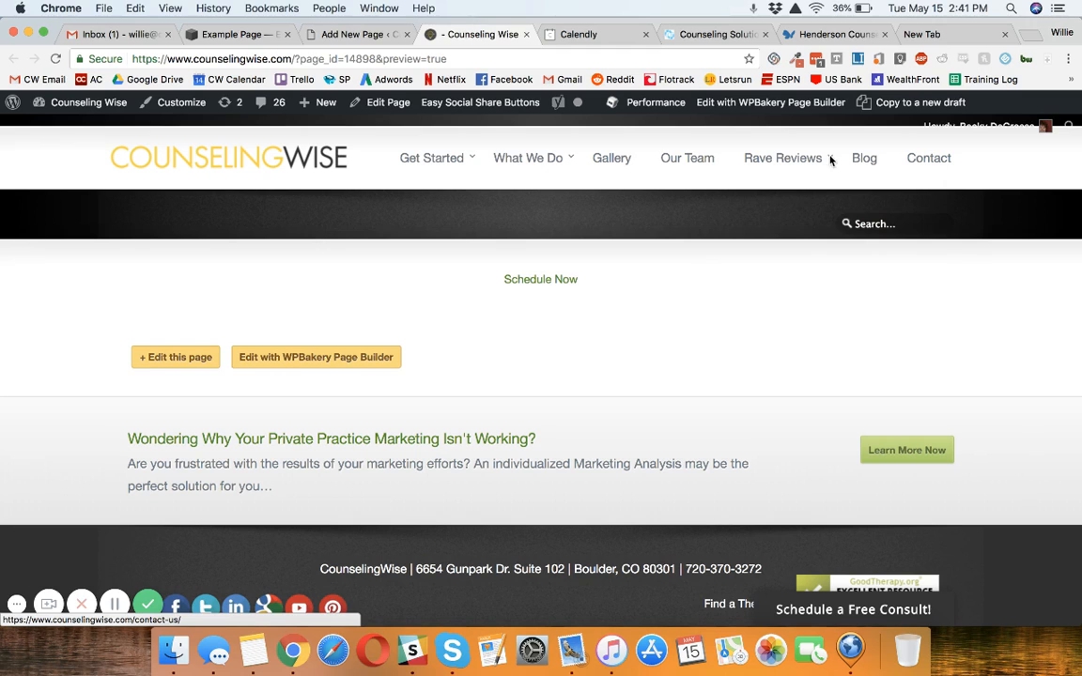
# Step: Return to the WordPress page editor and open the site's Menus settings in a new browser tab
pyautogui.click(320, 35)
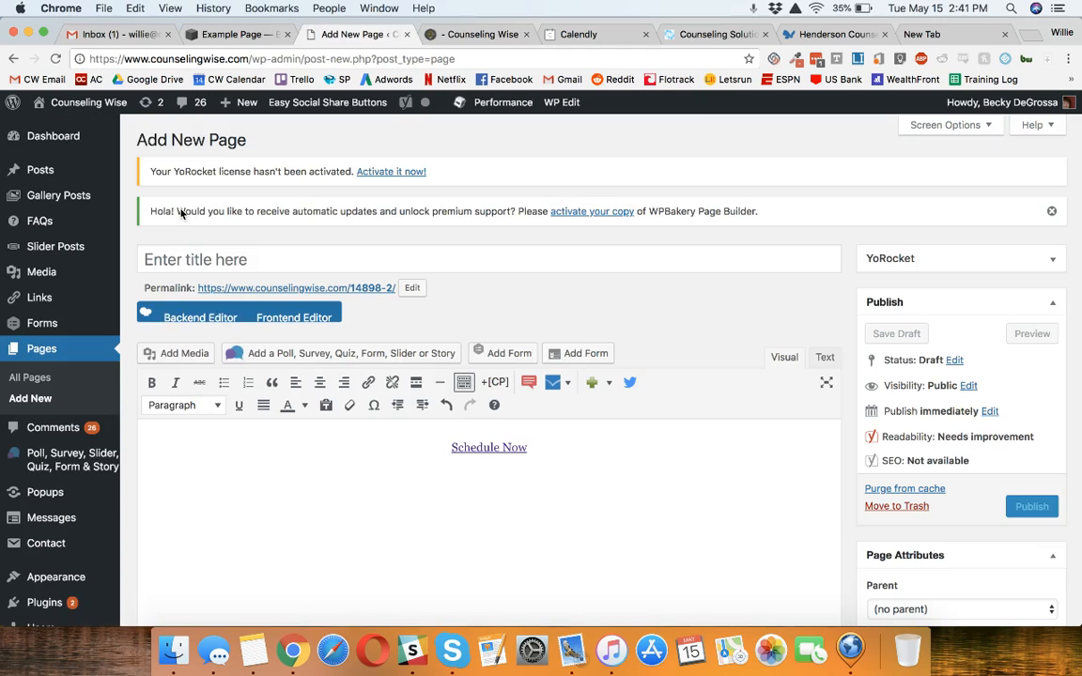
pyautogui.scroll(-2, 68, 464)
pyautogui.scroll(-1, 67, 470)
pyautogui.moveTo(94, 422)
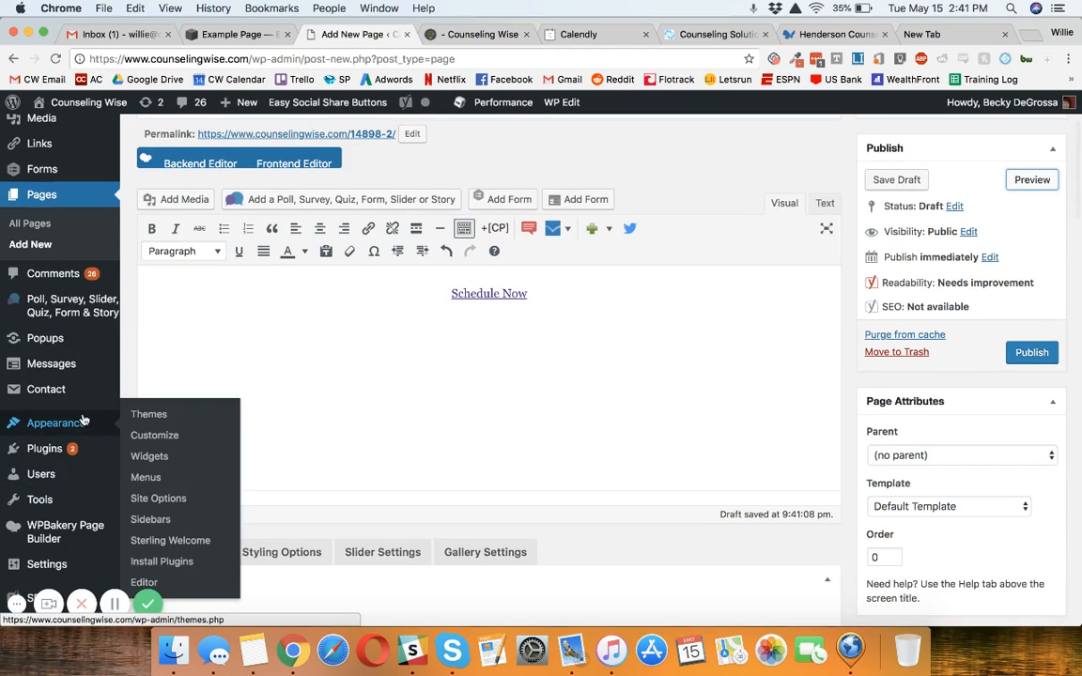
pyautogui.rightClick(153, 477)
pyautogui.click(195, 451)
pyautogui.click(439, 34)
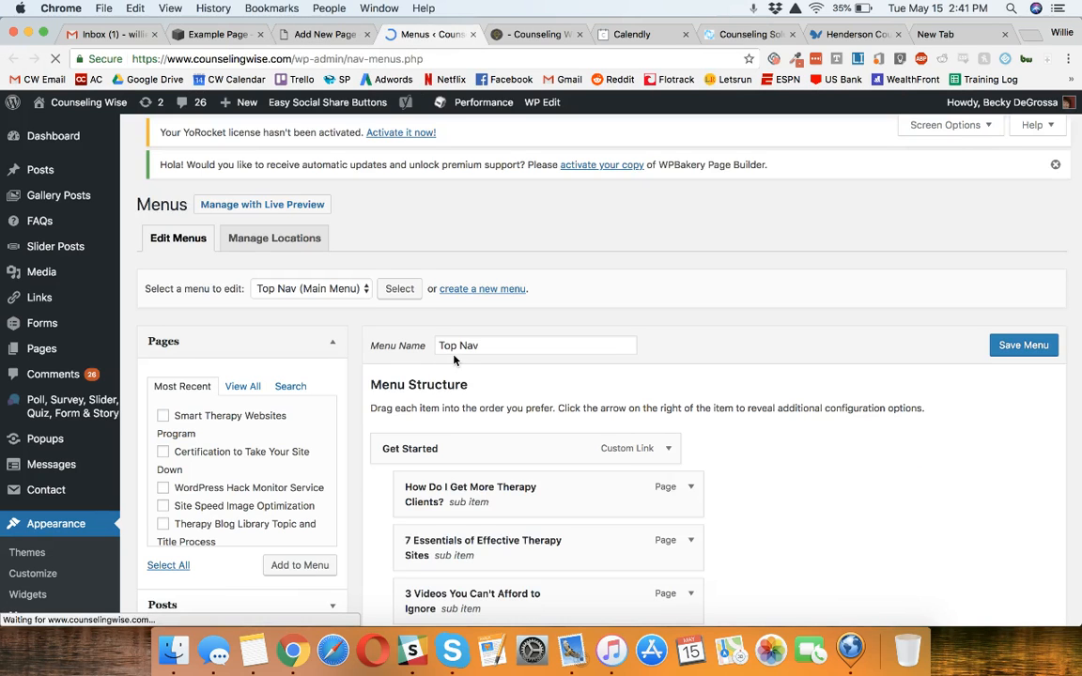
# Step: Fill in a custom link for the Top Nav menu with the copied client portal URL and the link text "Schedule"
pyautogui.scroll(-2, 453, 360)
pyautogui.scroll(-2, 454, 361)
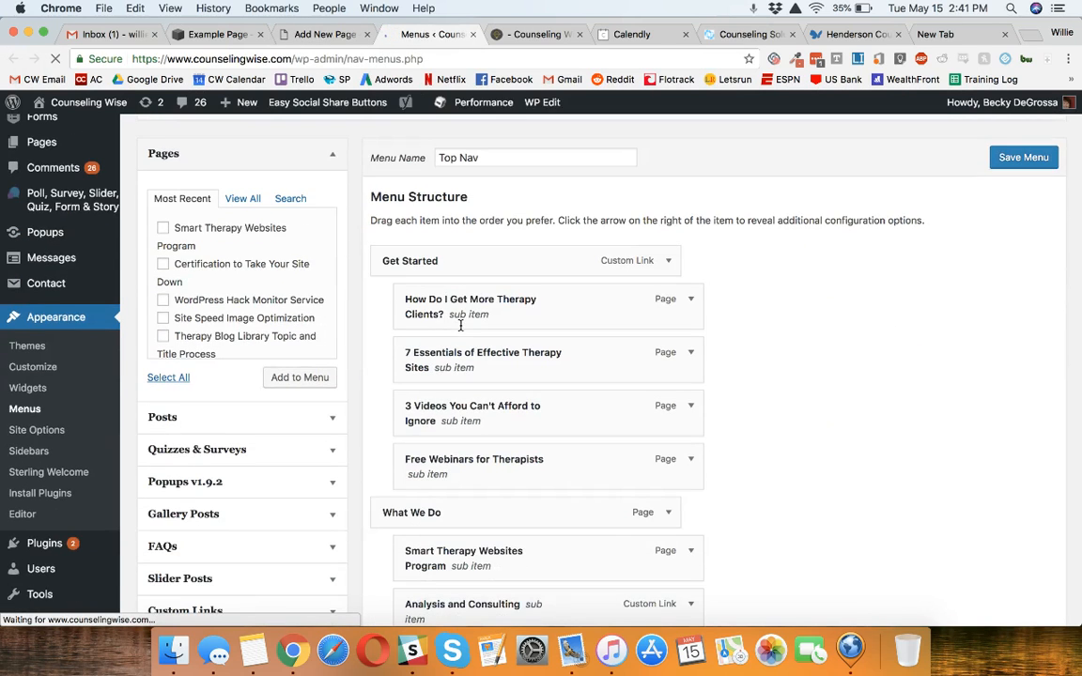
pyautogui.scroll(-4, 455, 357)
pyautogui.scroll(-2, 430, 415)
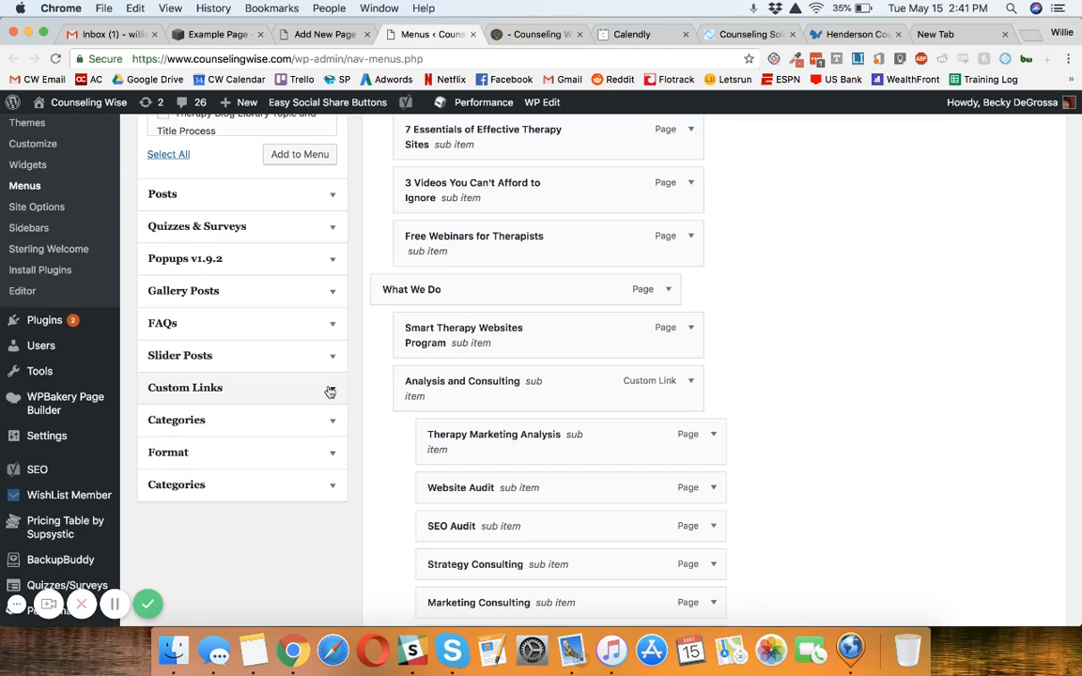
pyautogui.click(338, 388)
pyautogui.scroll(1, 323, 252)
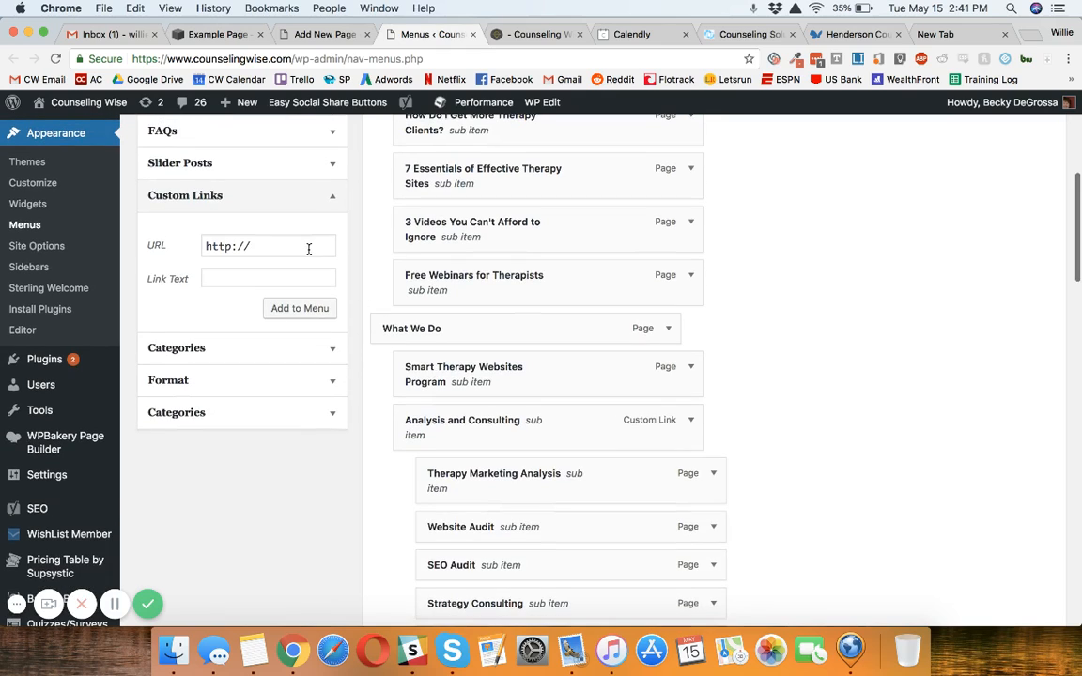
pyautogui.click(307, 247)
pyautogui.tripleClick(307, 249)
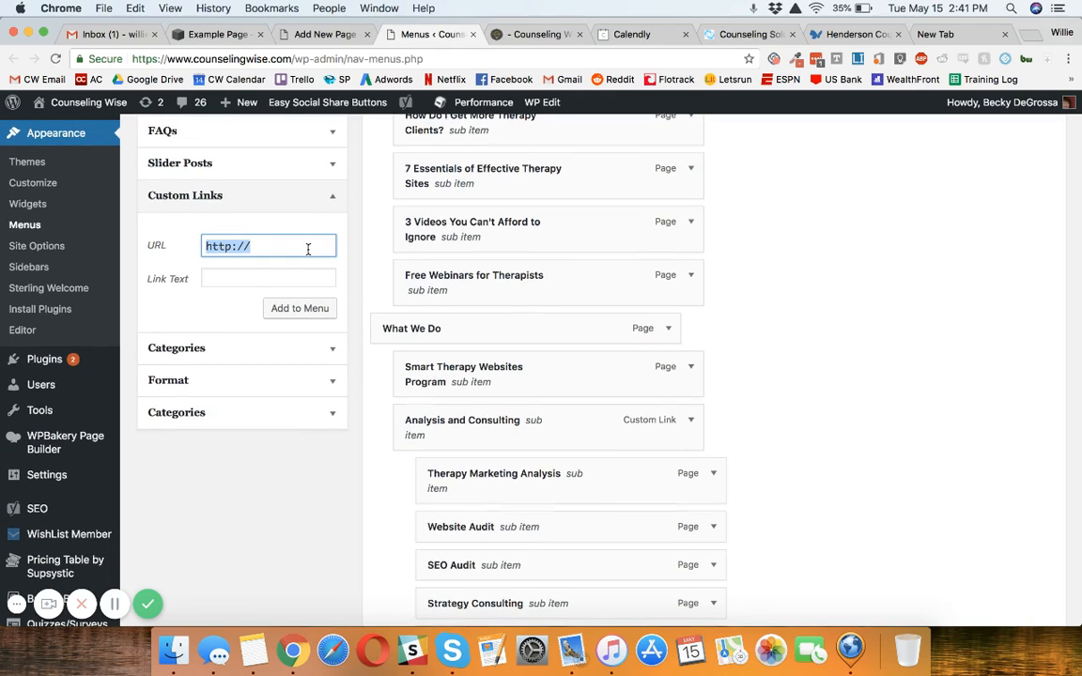
pyautogui.press('super+v')
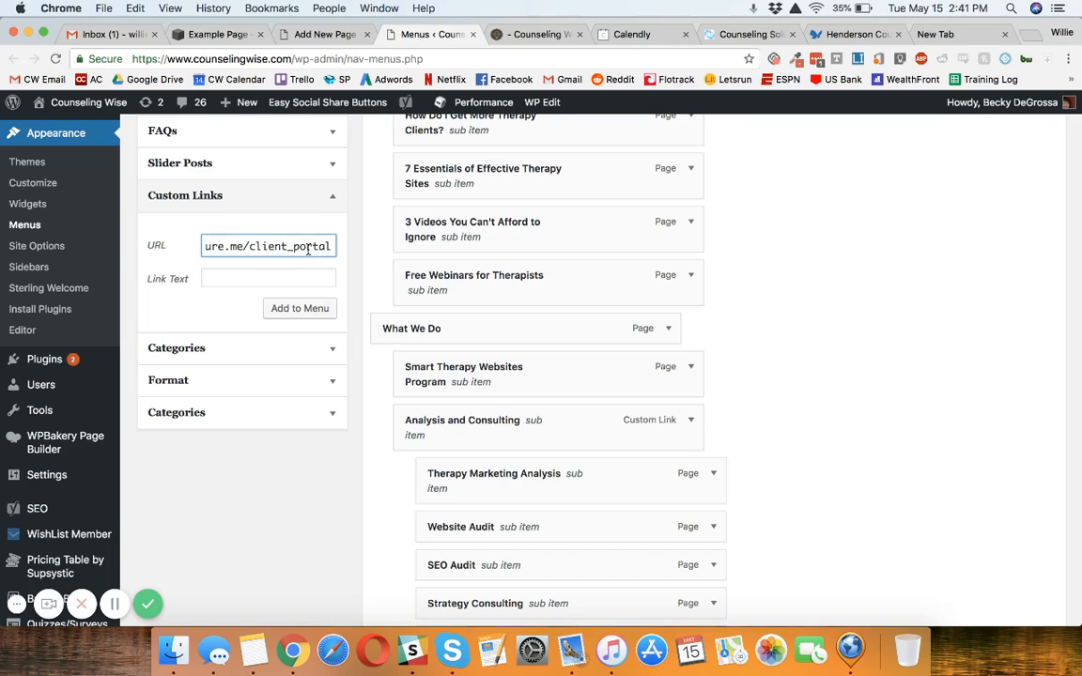
pyautogui.click(282, 274)
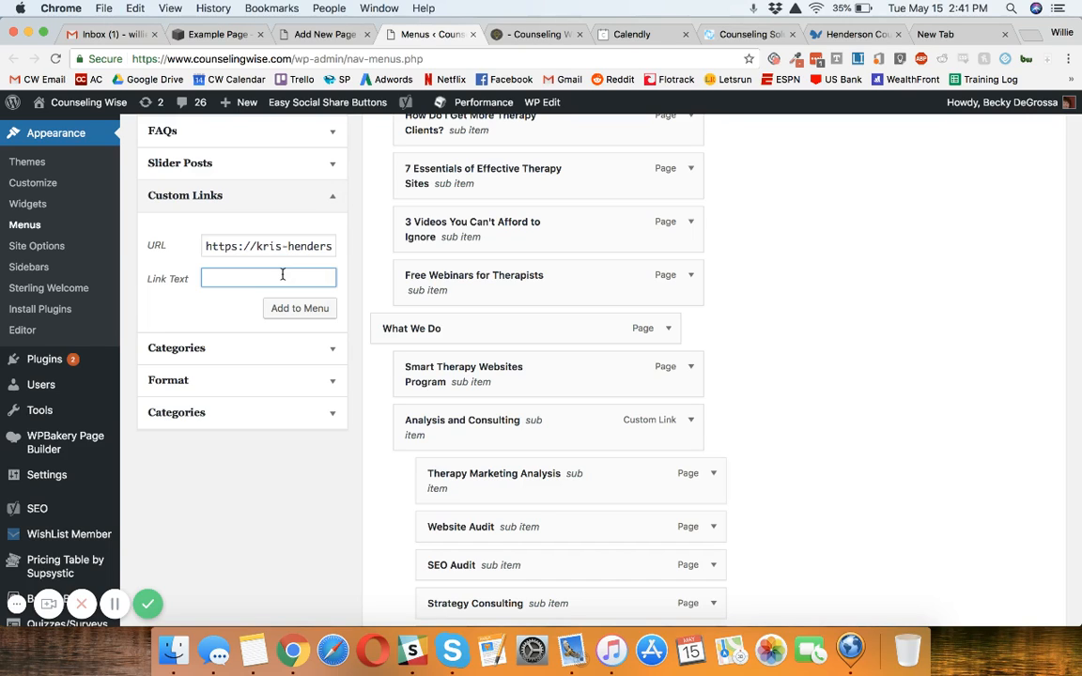
pyautogui.write('Schedule')
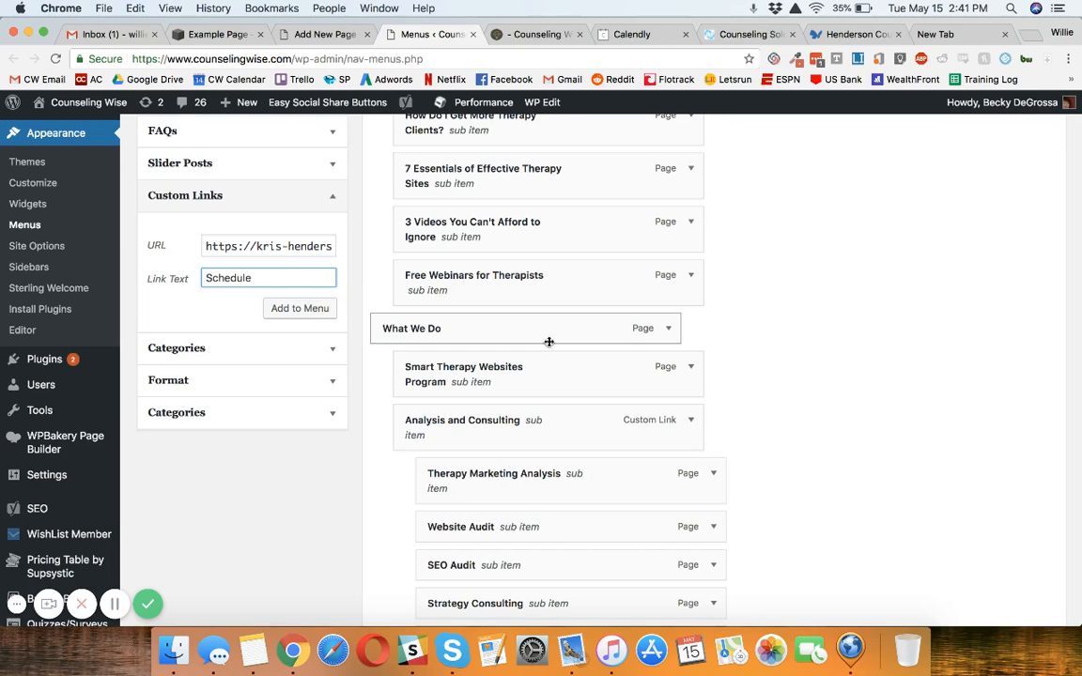
# Step: Clear the link text and the URL of the custom link without adding it to the menu
pyautogui.doubleClick(288, 278)
pyautogui.press('BackSpace')
pyautogui.doubleClick(266, 247)
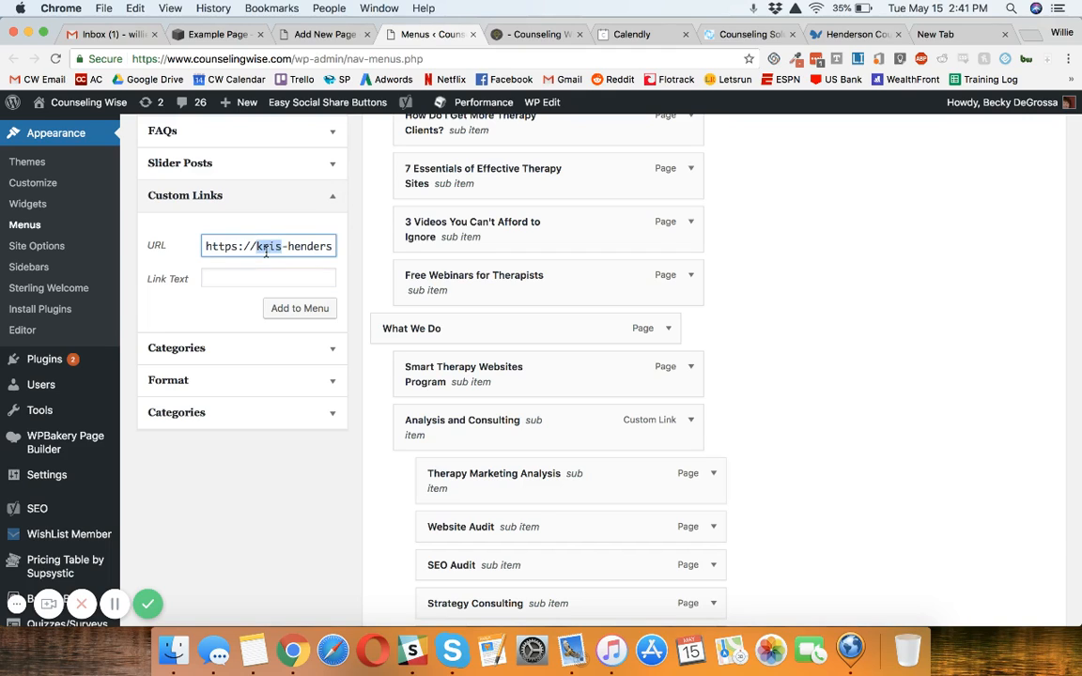
pyautogui.press('super+a')
pyautogui.press('BackSpace')
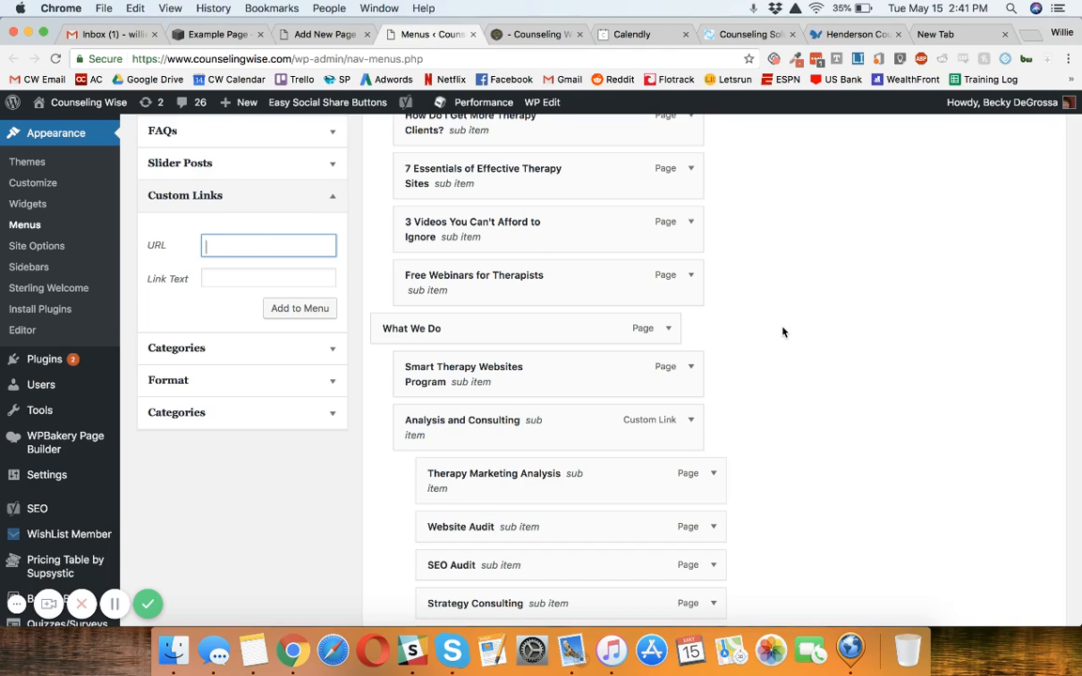
# Step: Switch back to the Squarespace Example Page with the scheduling button and link
pyautogui.scroll(3, 783, 332)
pyautogui.scroll(4, 784, 332)
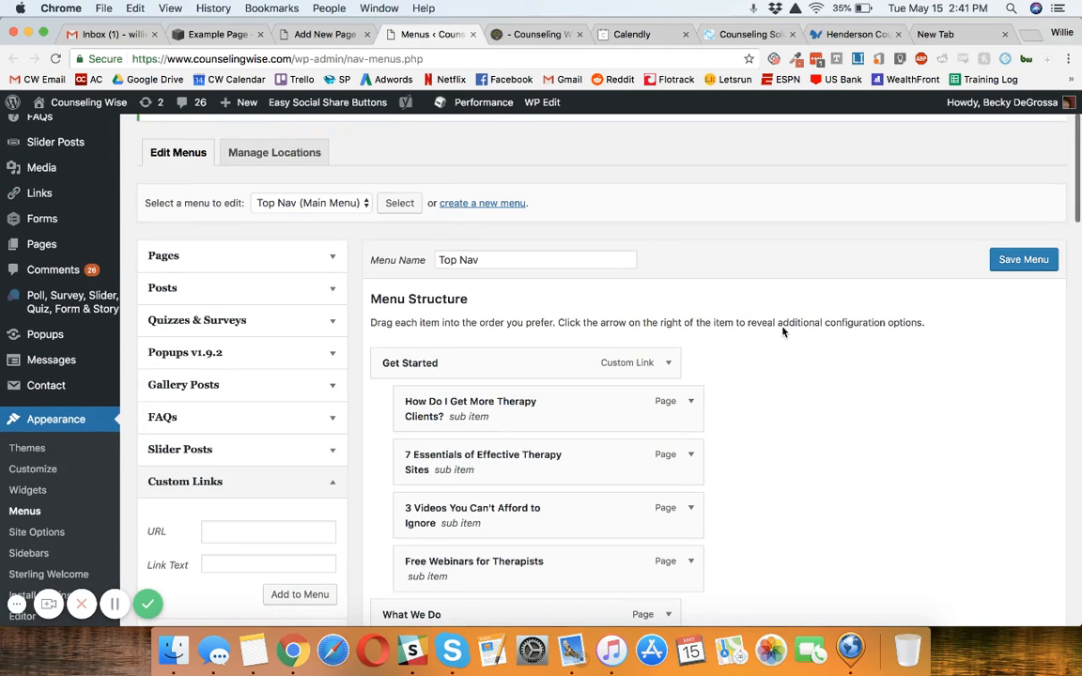
pyautogui.click(216, 34)
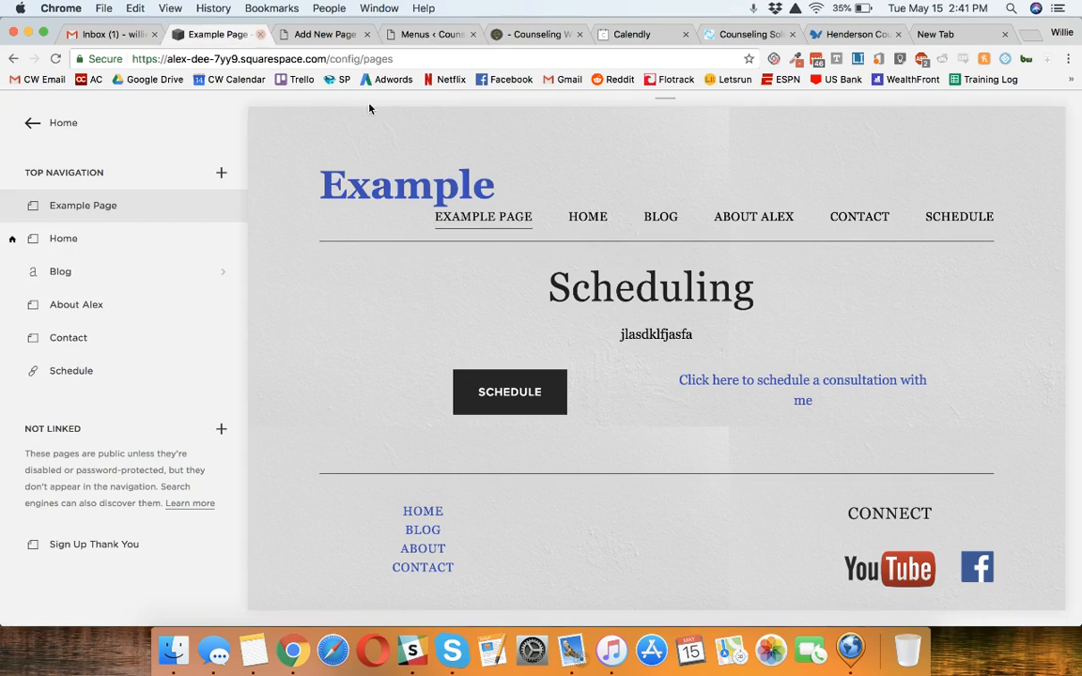